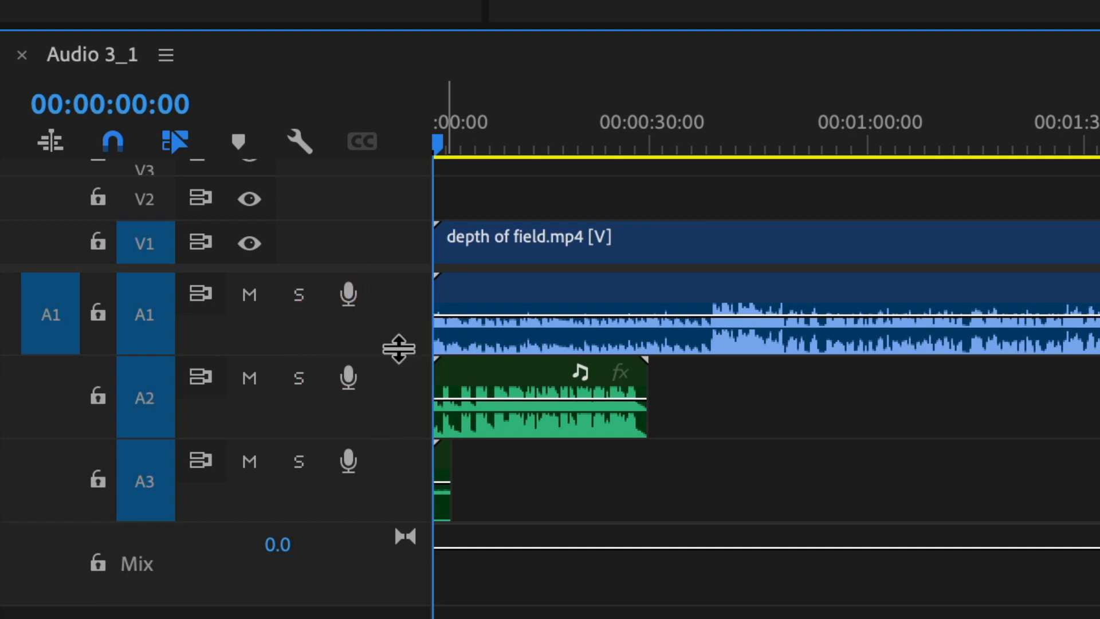
Resize the A1, A2 and A3 track heights so the waveforms and track names show
{"action": "left_click_drag", "start_coordinate": [397, 349], "coordinate": [328, 548]}
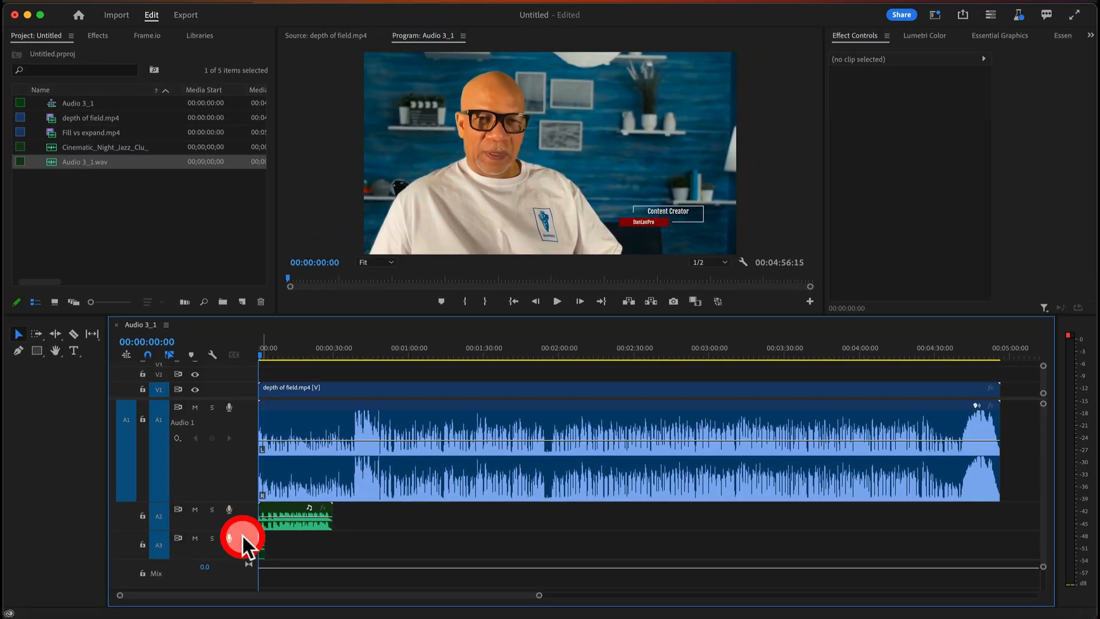
{"action": "mouse_move", "coordinate": [242, 535]}
{"action": "left_mouse_down"}
{"action": "mouse_move", "coordinate": [245, 523]}
{"action": "mouse_move", "coordinate": [241, 570]}
{"action": "mouse_move", "coordinate": [245, 511]}
{"action": "mouse_move", "coordinate": [238, 550]}
{"action": "left_mouse_up"}
{"action": "left_click_drag", "start_coordinate": [246, 502], "coordinate": [245, 443]}
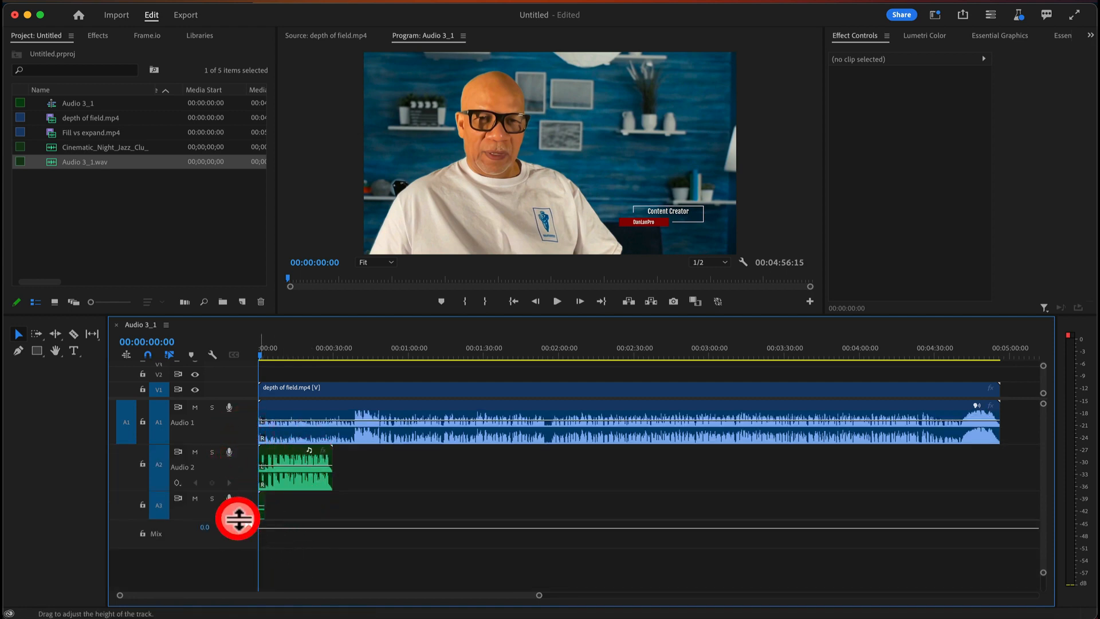
{"action": "left_click_drag", "start_coordinate": [238, 518], "coordinate": [235, 553]}
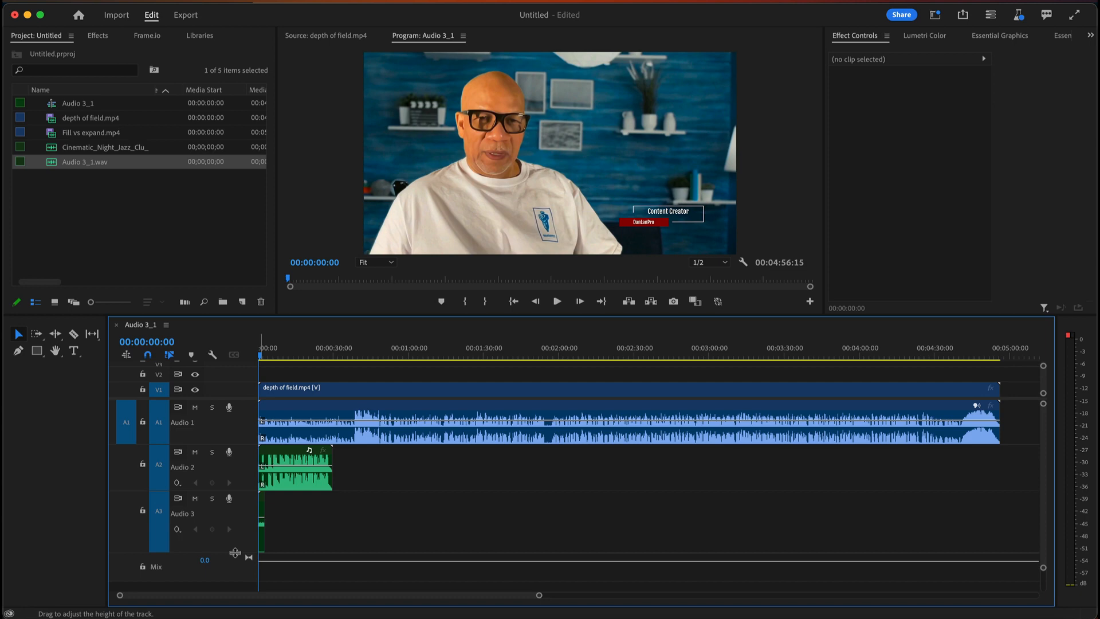
Zoom the timeline and scroll right to the interview clip's end near 00:04:56
{"action": "mouse_move", "coordinate": [120, 597]}
{"action": "left_mouse_down"}
{"action": "mouse_move", "coordinate": [278, 605]}
{"action": "mouse_move", "coordinate": [105, 596]}
{"action": "mouse_move", "coordinate": [122, 598]}
{"action": "left_mouse_up"}
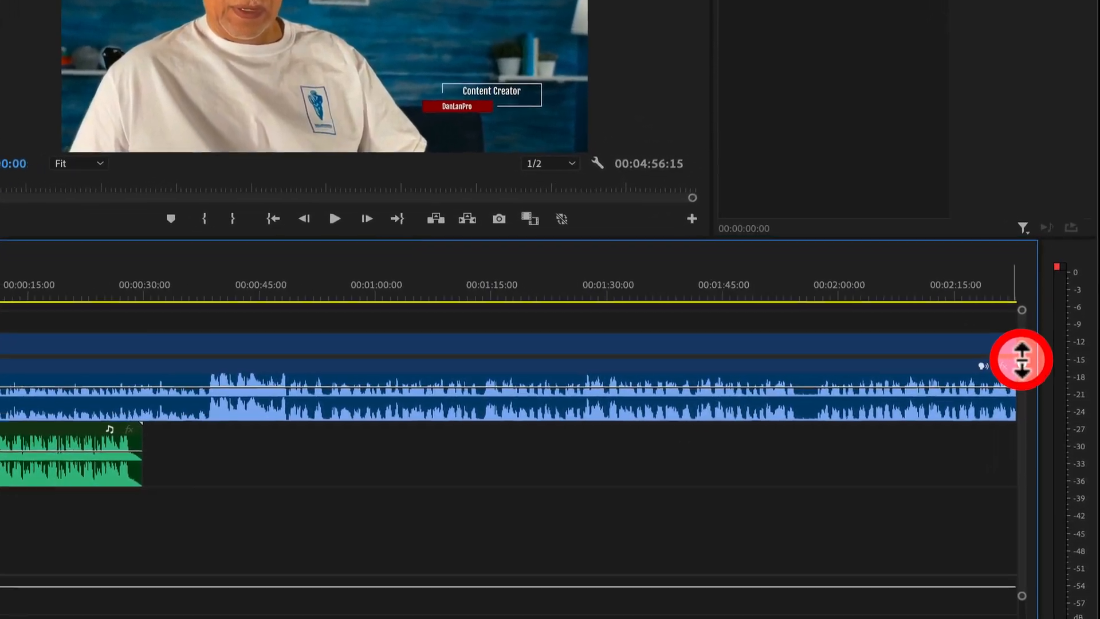
{"action": "left_click_drag", "start_coordinate": [1043, 403], "coordinate": [1043, 422]}
{"action": "mouse_move", "coordinate": [1014, 378]}
{"action": "left_mouse_down"}
{"action": "mouse_move", "coordinate": [1014, 424]}
{"action": "mouse_move", "coordinate": [1015, 365]}
{"action": "left_mouse_up"}
{"action": "left_click_drag", "start_coordinate": [983, 310], "coordinate": [986, 300]}
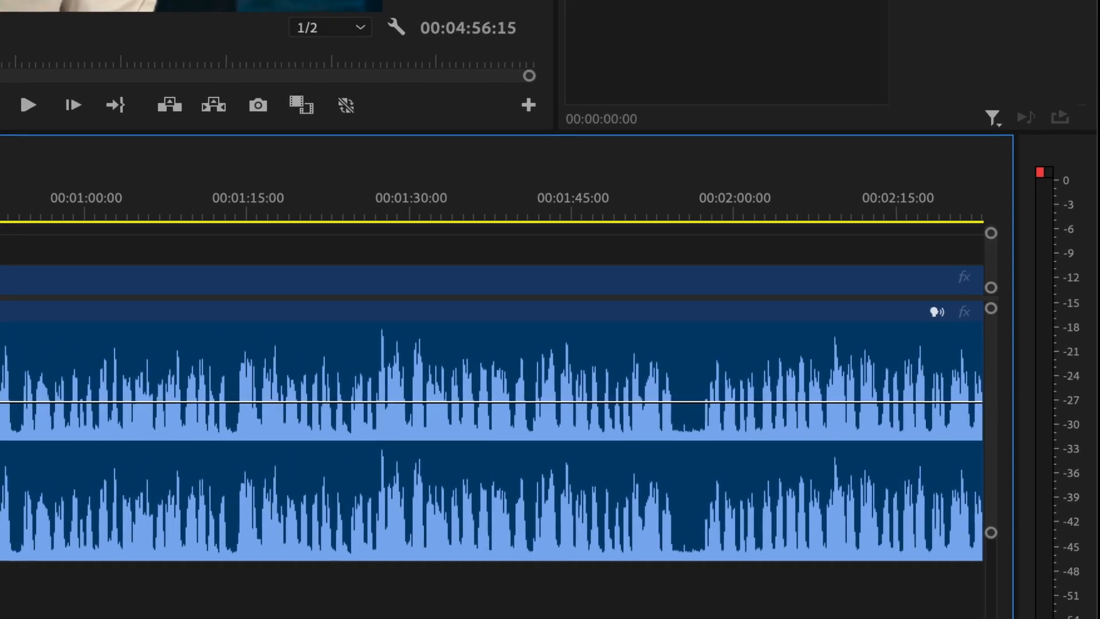
{"action": "scroll", "coordinate": [488, 395], "scroll_direction": "right", "scroll_amount": 15}
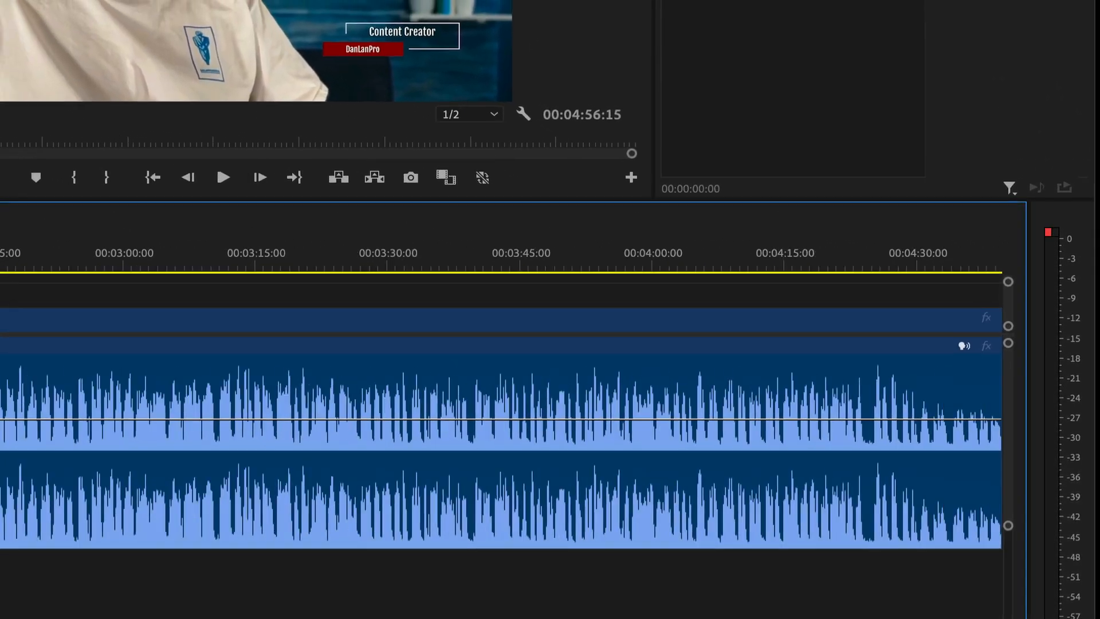
{"action": "left_click_drag", "start_coordinate": [63, 618], "coordinate": [122, 617]}
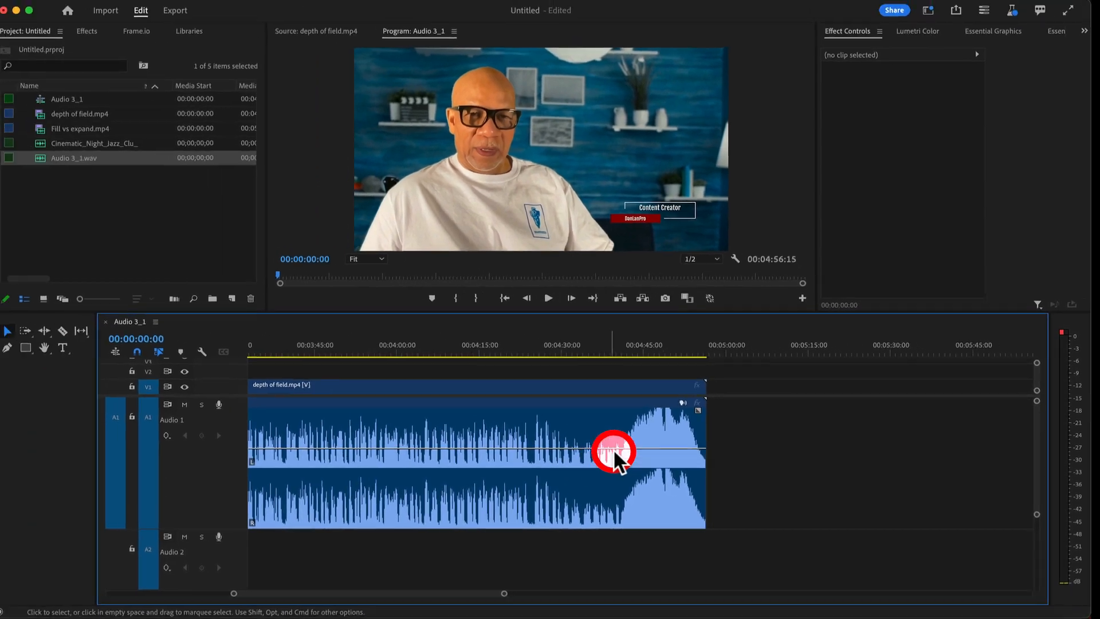
Select the depth of field.mp4 interview clip and bring up its Dialogue settings in Essential Sound
{"action": "left_click", "coordinate": [580, 427]}
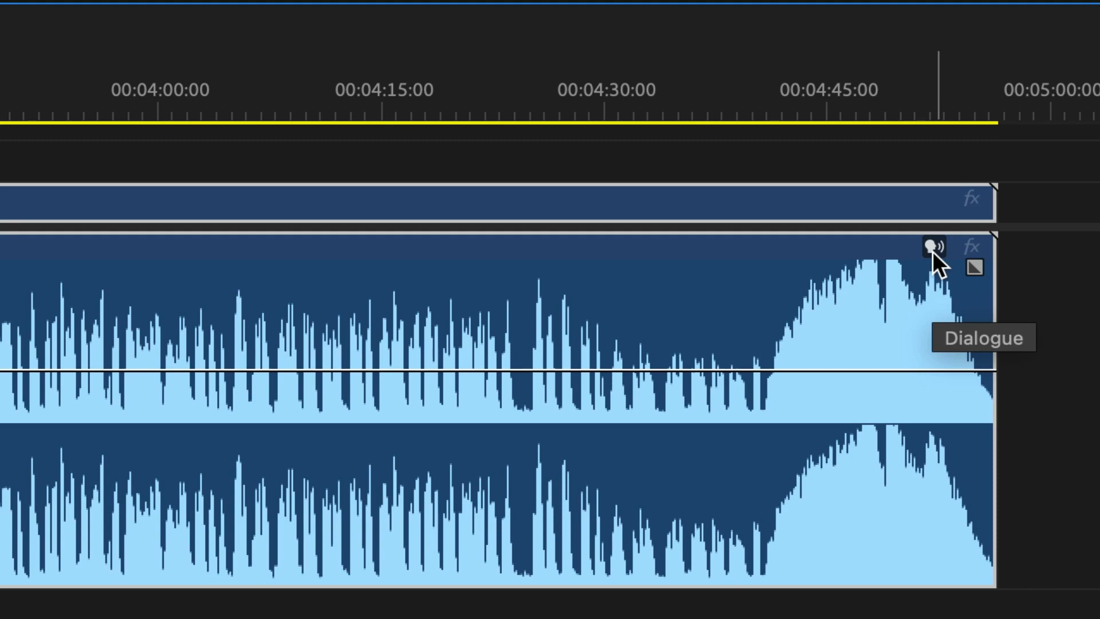
{"action": "left_click", "coordinate": [931, 248]}
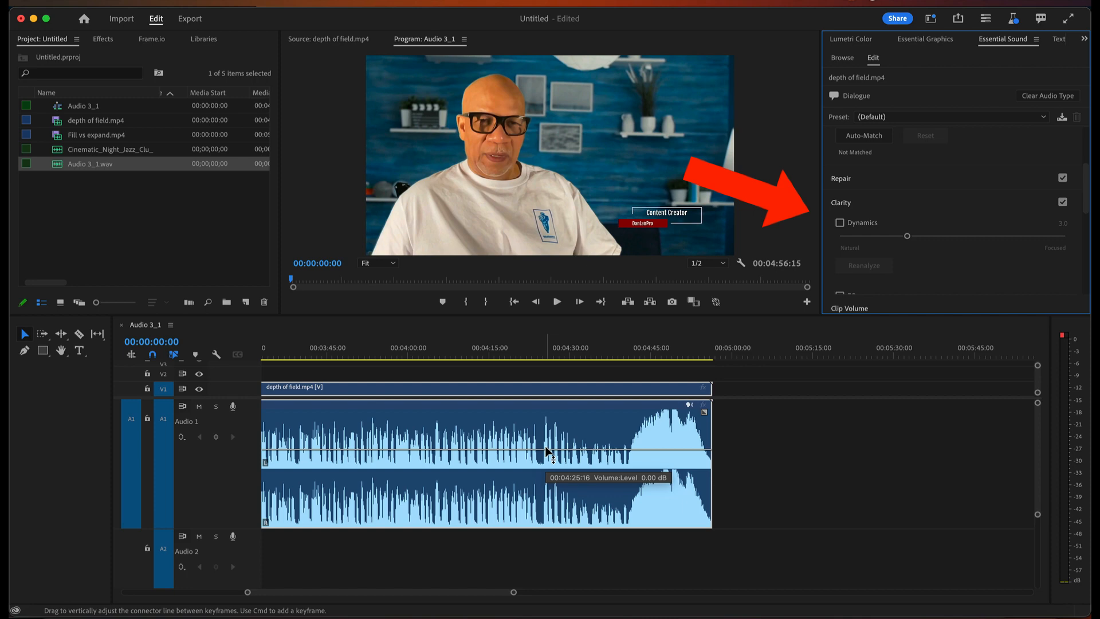
{"action": "left_click", "coordinate": [626, 443]}
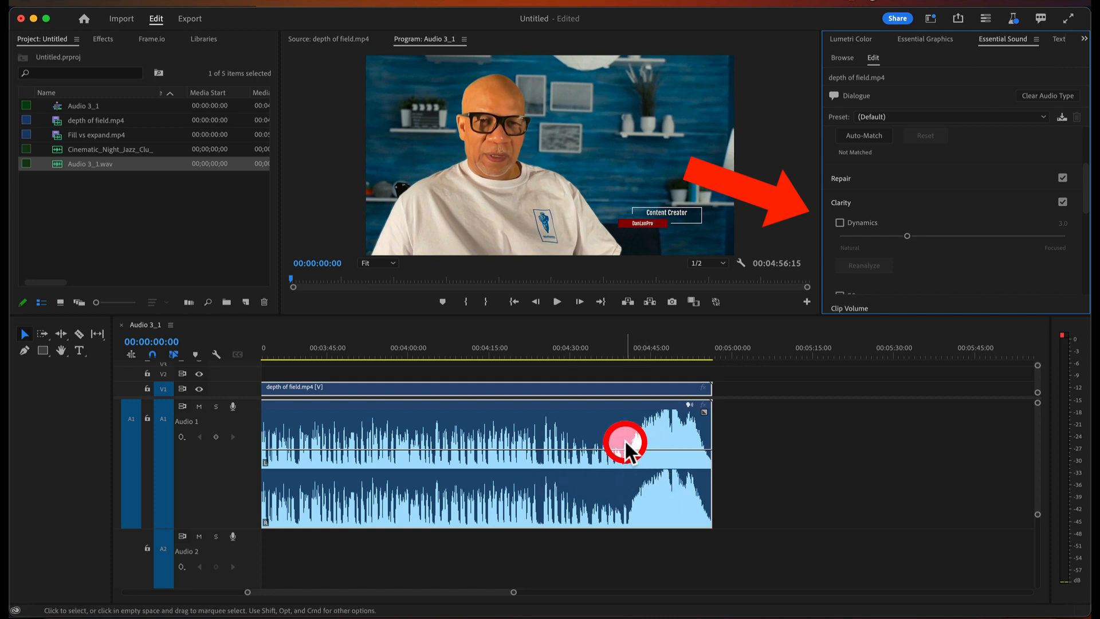
{"action": "left_click", "coordinate": [600, 442]}
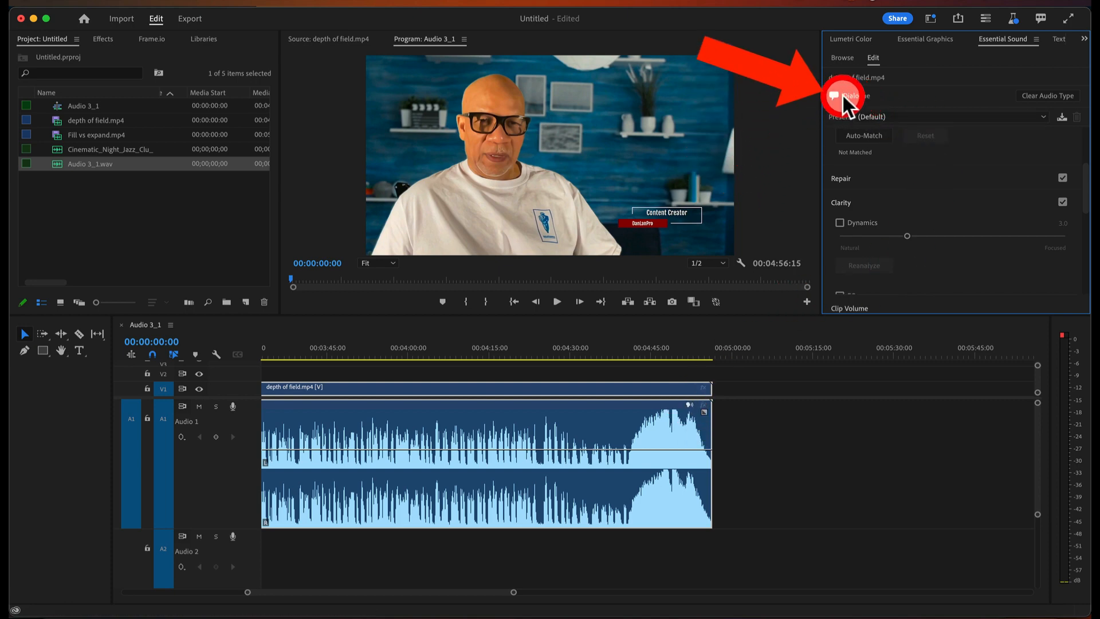
{"action": "left_click_drag", "start_coordinate": [325, 591], "coordinate": [194, 582]}
Scroll to A3, zoom in, and open Sound Effects settings for the Audio 3_1.wav clip
{"action": "scroll", "coordinate": [358, 520], "scroll_direction": "down", "scroll_amount": 4}
{"action": "scroll", "coordinate": [358, 520], "scroll_direction": "right", "scroll_amount": 1}
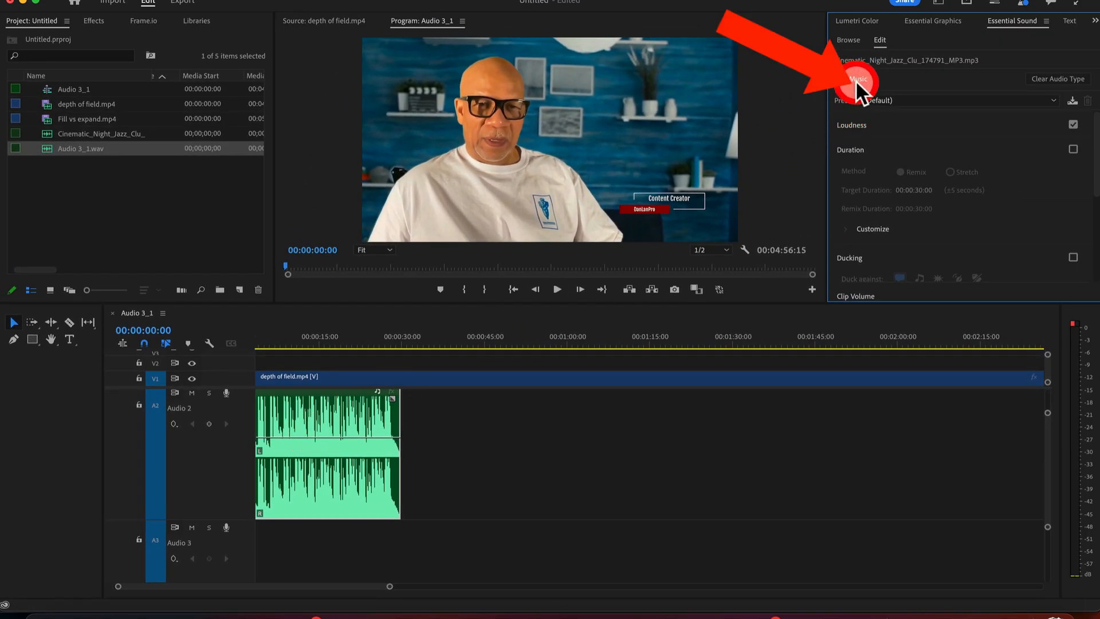
{"action": "scroll", "coordinate": [369, 497], "scroll_direction": "down", "scroll_amount": 5}
{"action": "scroll", "coordinate": [370, 497], "scroll_direction": "right", "scroll_amount": 1}
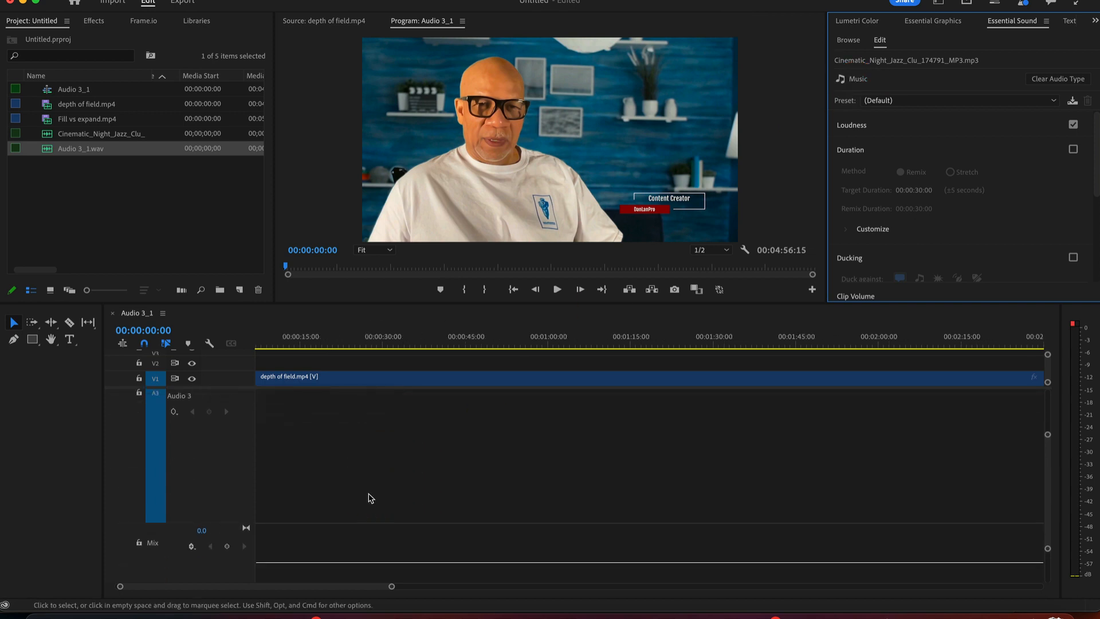
{"action": "left_click_drag", "start_coordinate": [273, 590], "coordinate": [241, 588]}
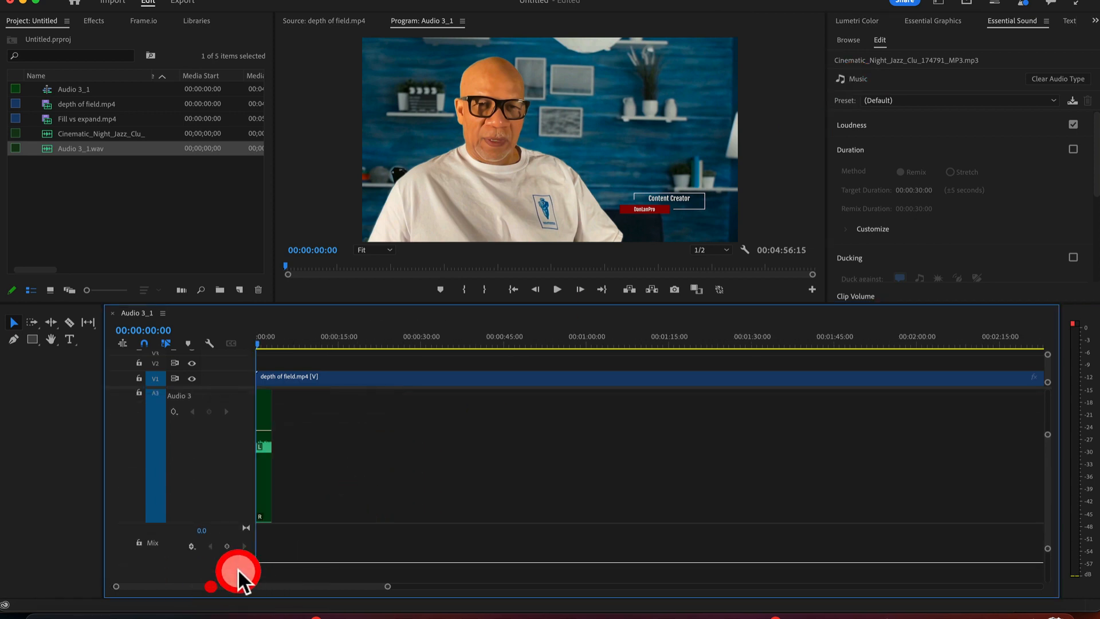
{"action": "left_click_drag", "start_coordinate": [271, 469], "coordinate": [320, 477]}
{"action": "left_click_drag", "start_coordinate": [390, 587], "coordinate": [291, 587]}
{"action": "left_click", "coordinate": [507, 455]}
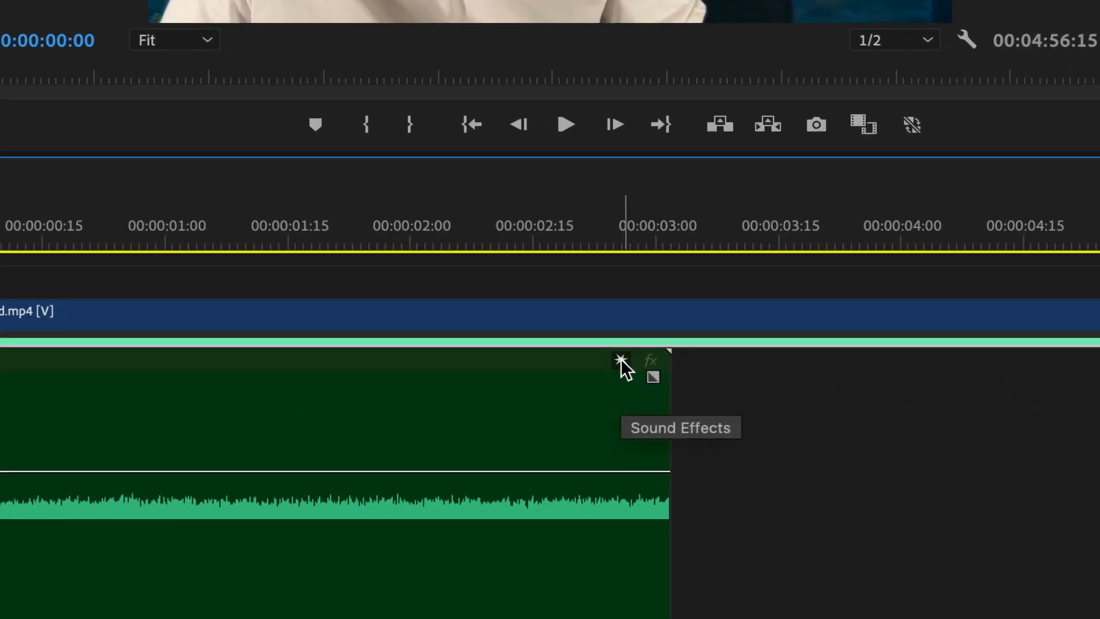
{"action": "left_click", "coordinate": [620, 359]}
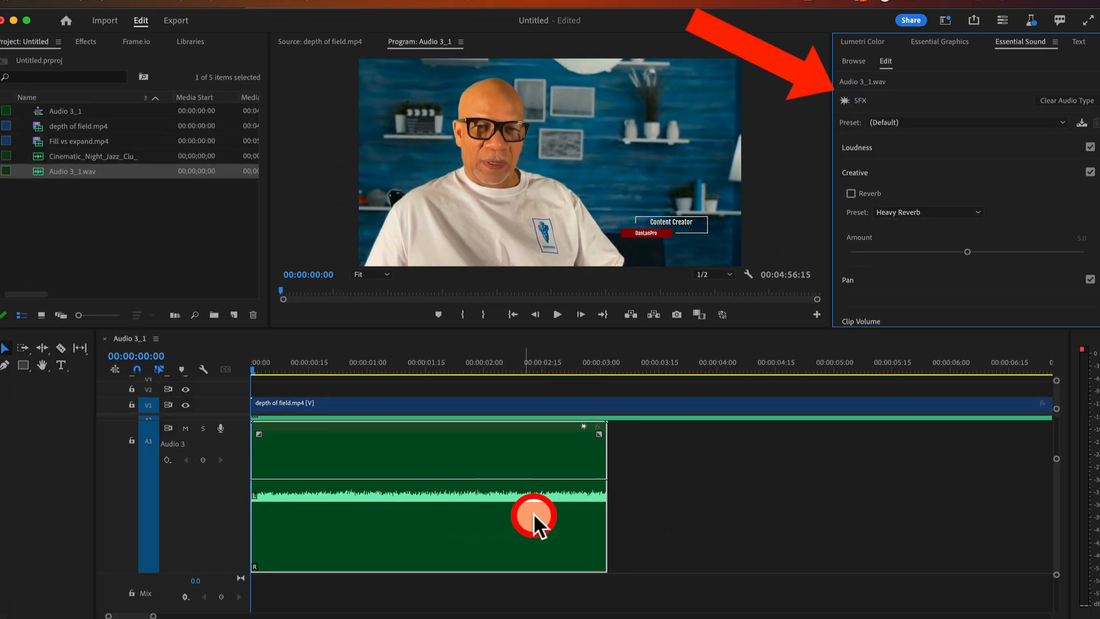
Scroll the tracks back up to A1 and zoom out to show the whole sequence
{"action": "scroll", "coordinate": [581, 504], "scroll_direction": "up", "scroll_amount": 5}
{"action": "scroll", "coordinate": [581, 504], "scroll_direction": "up", "scroll_amount": 1}
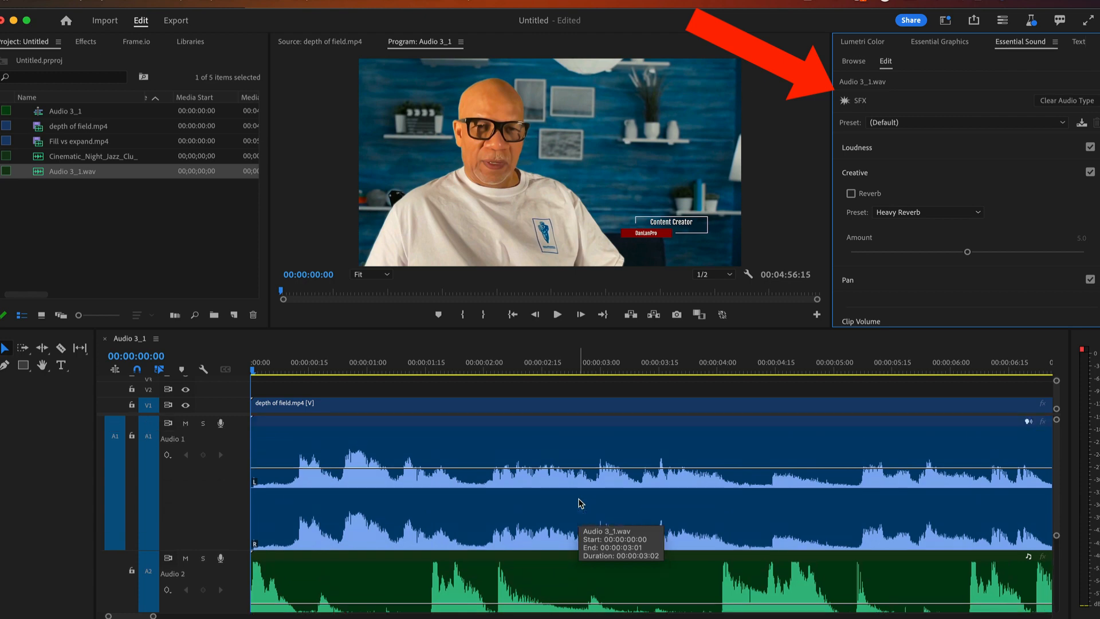
{"action": "scroll", "coordinate": [580, 502], "scroll_direction": "down", "scroll_amount": 6}
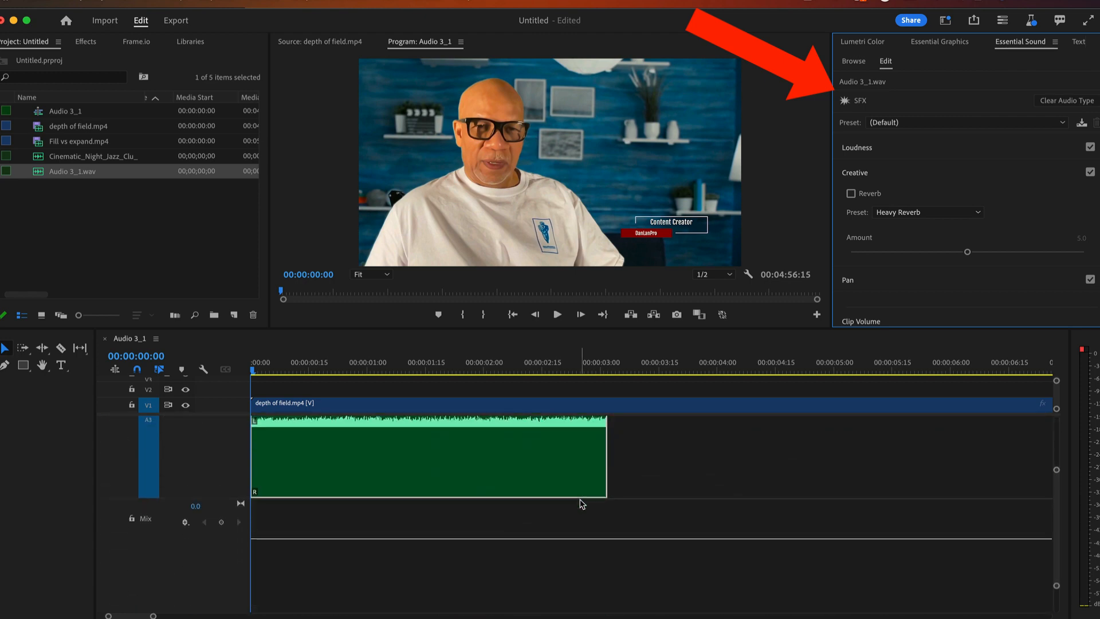
{"action": "left_click", "coordinate": [611, 512]}
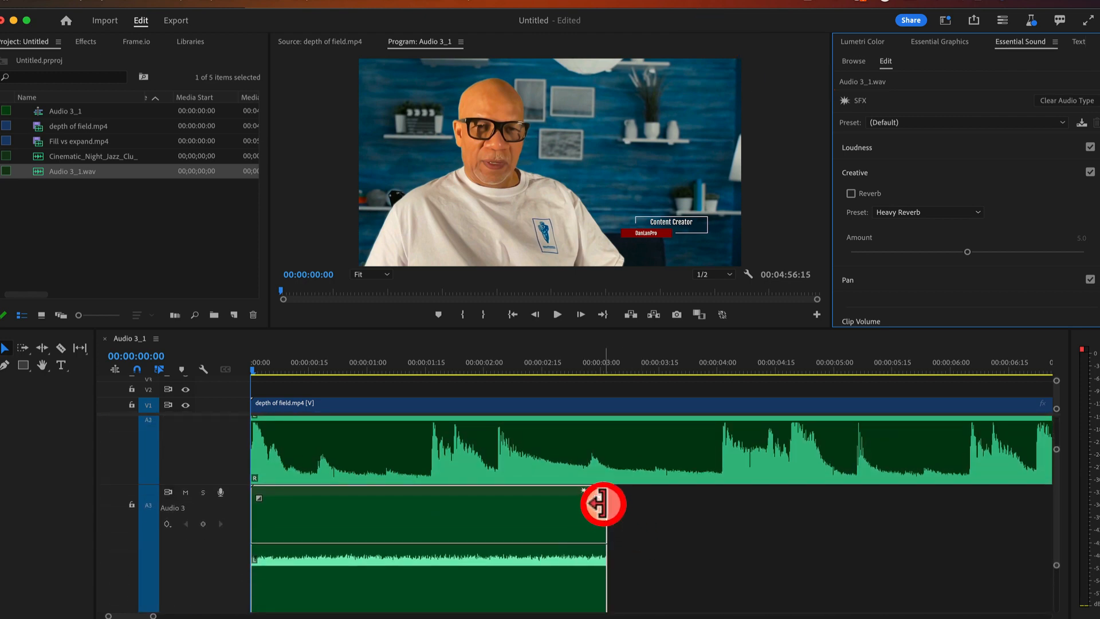
{"action": "scroll", "coordinate": [722, 511], "scroll_direction": "up", "scroll_amount": 5}
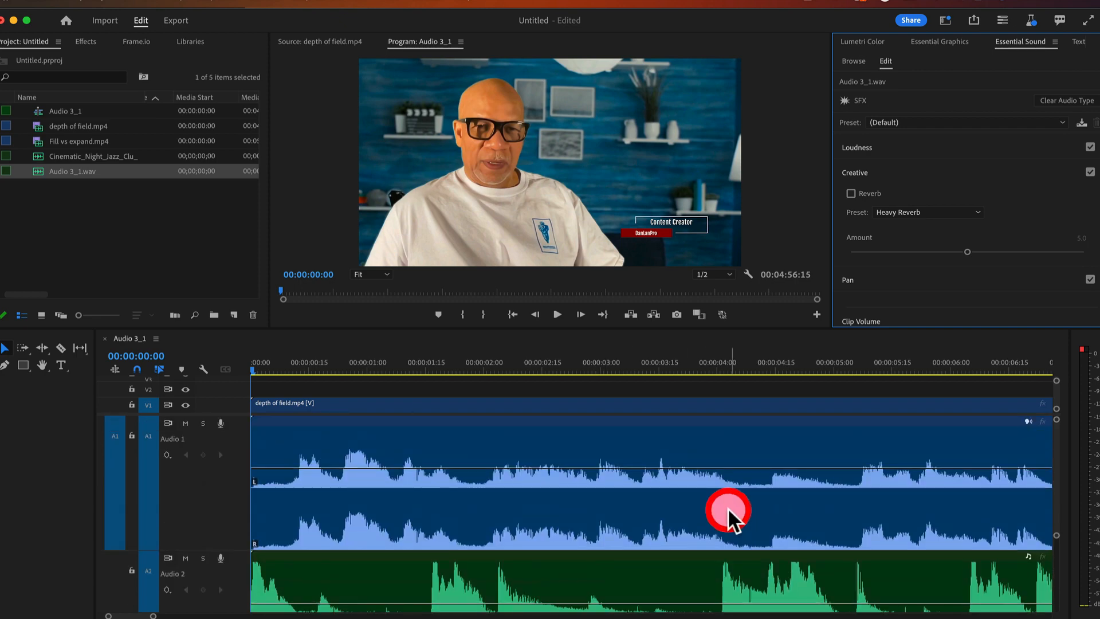
{"action": "left_click_drag", "start_coordinate": [154, 613], "coordinate": [671, 618]}
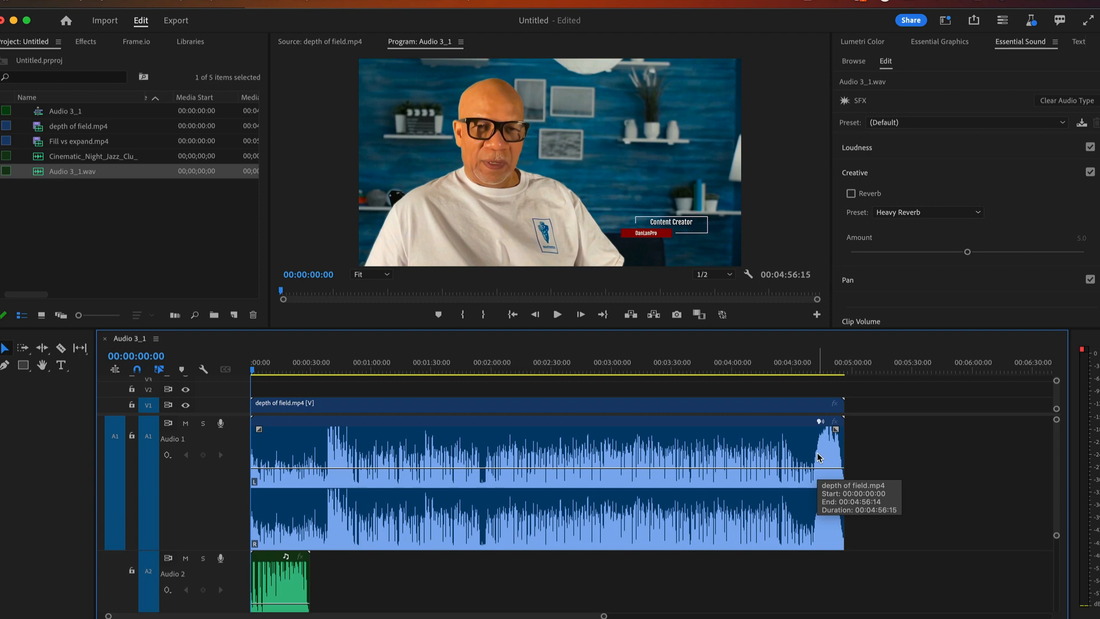
Select the interview clip on Audio 1, inspect its ending, then deselect it
{"action": "left_click", "coordinate": [568, 526]}
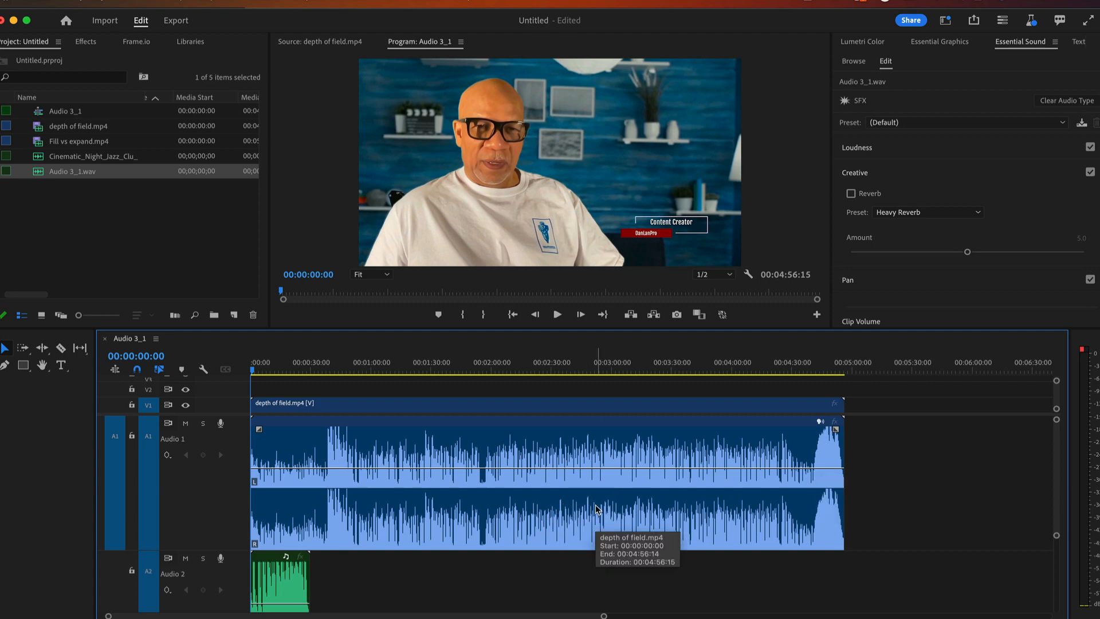
{"action": "left_click", "coordinate": [834, 456]}
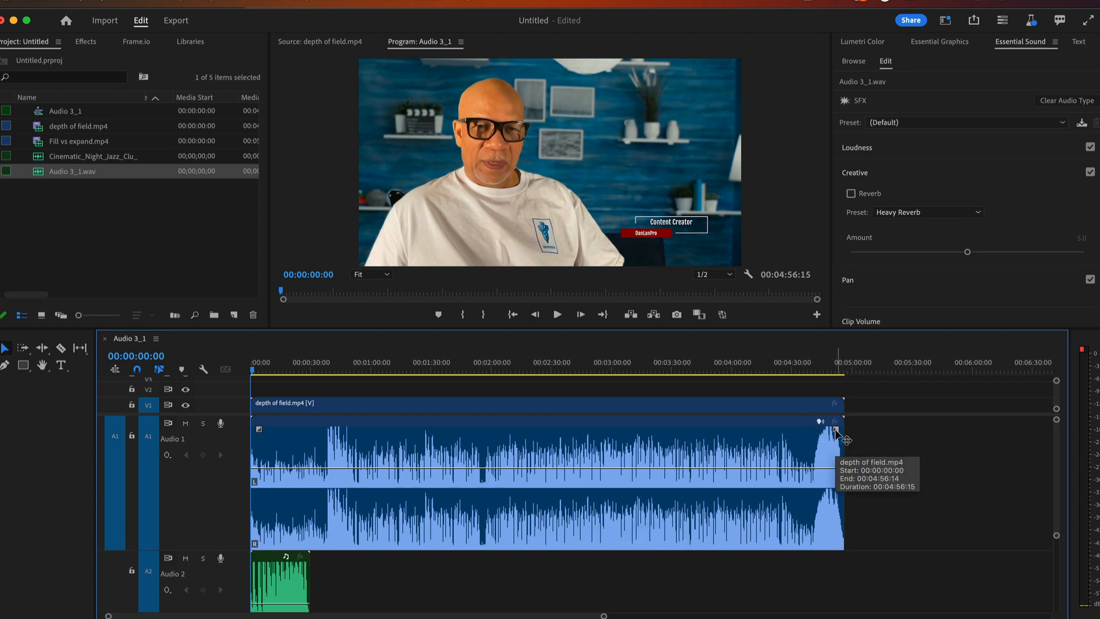
{"action": "left_click", "coordinate": [833, 430]}
{"action": "left_click", "coordinate": [101, 257]}
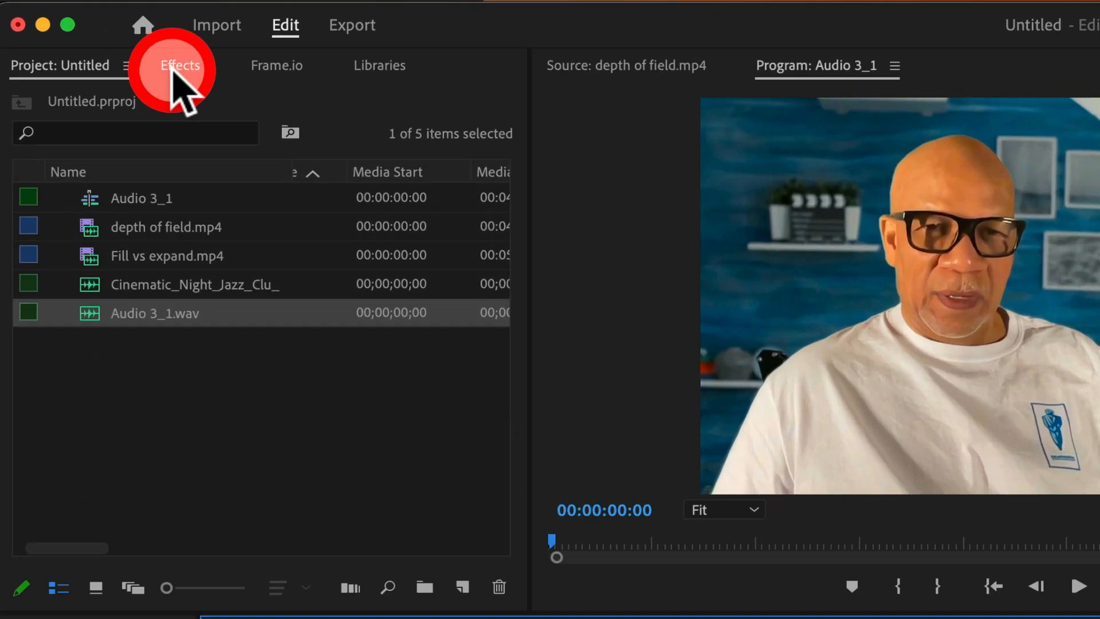
In the Effects panel, collapse Audio Effects and expand Audio Transitions > Crossfade
{"action": "left_click", "coordinate": [86, 43]}
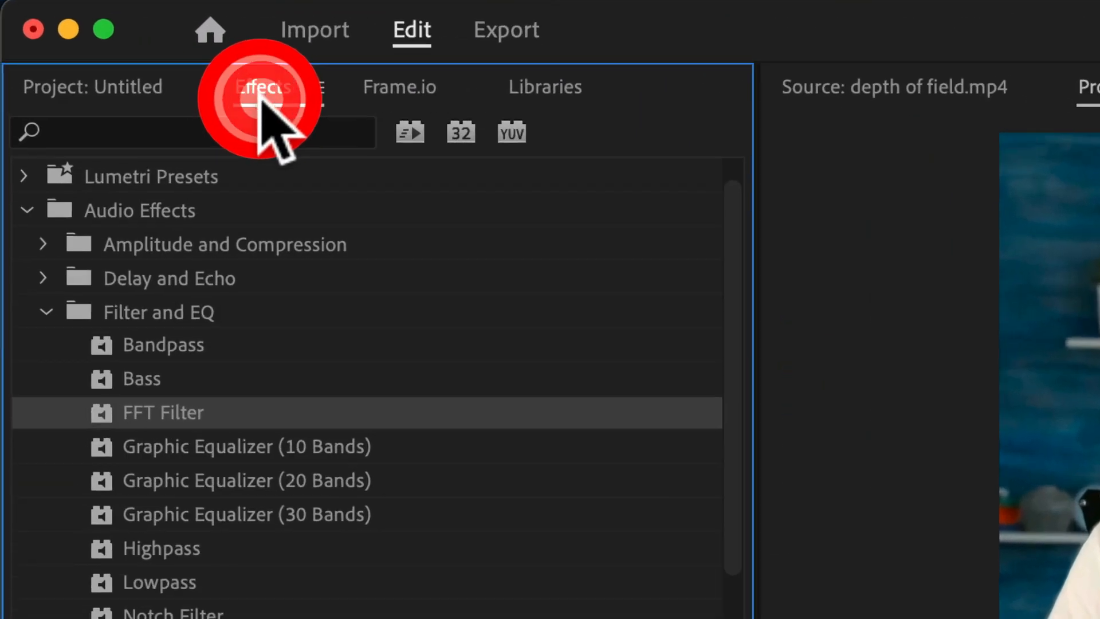
{"action": "left_click", "coordinate": [45, 312]}
{"action": "left_click", "coordinate": [24, 244]}
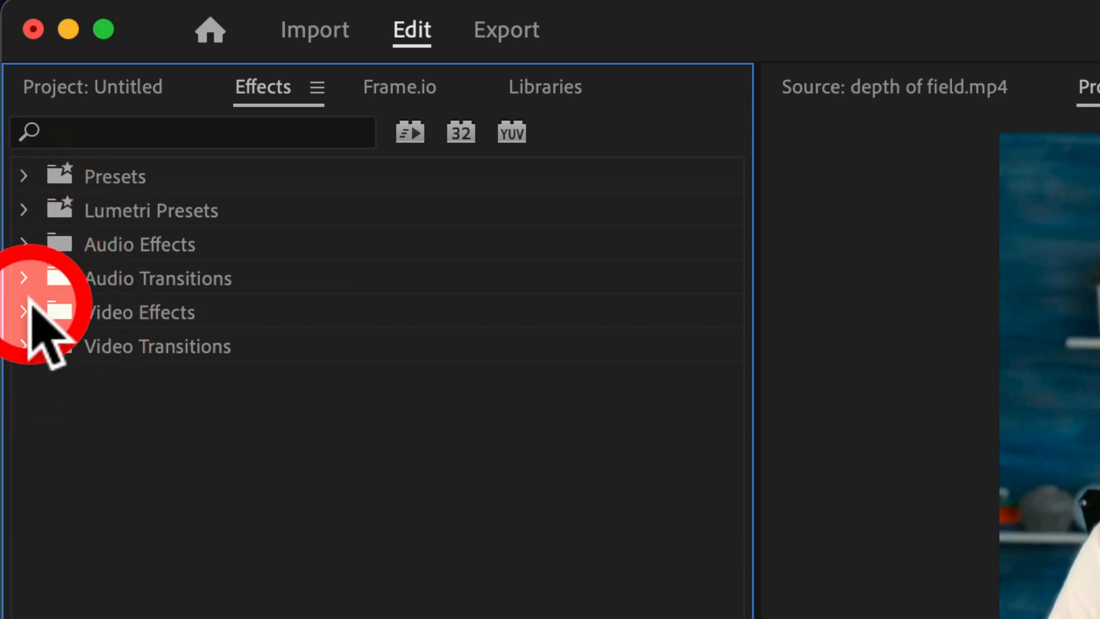
{"action": "left_click", "coordinate": [27, 278]}
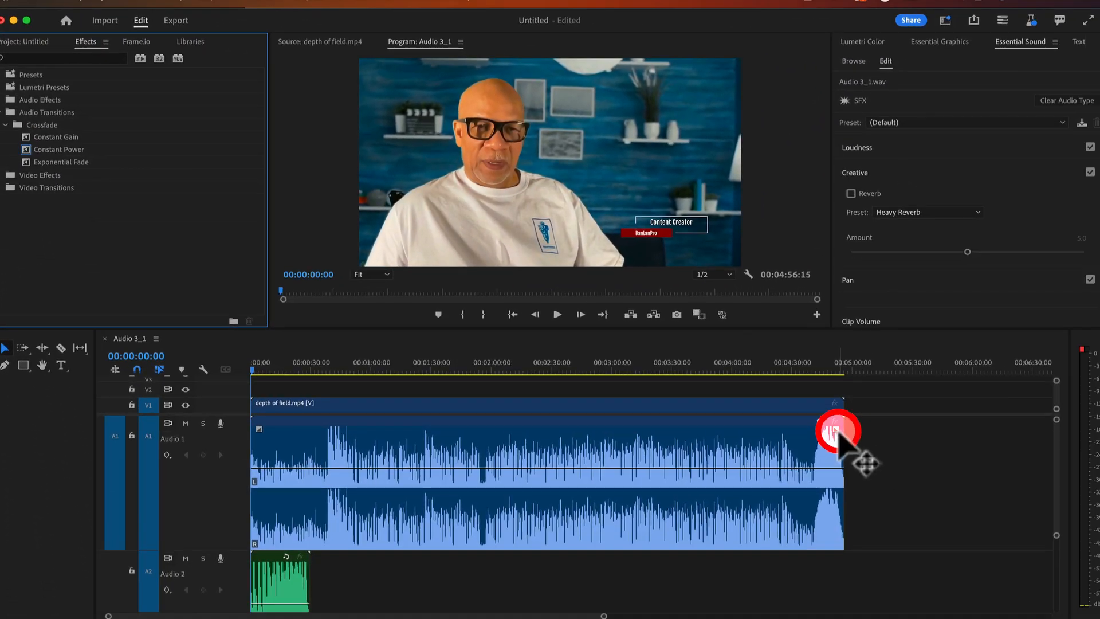
Add a fade-out to the interview audio and move its start later, to about 00:04:10
{"action": "left_click_drag", "start_coordinate": [837, 431], "coordinate": [498, 445]}
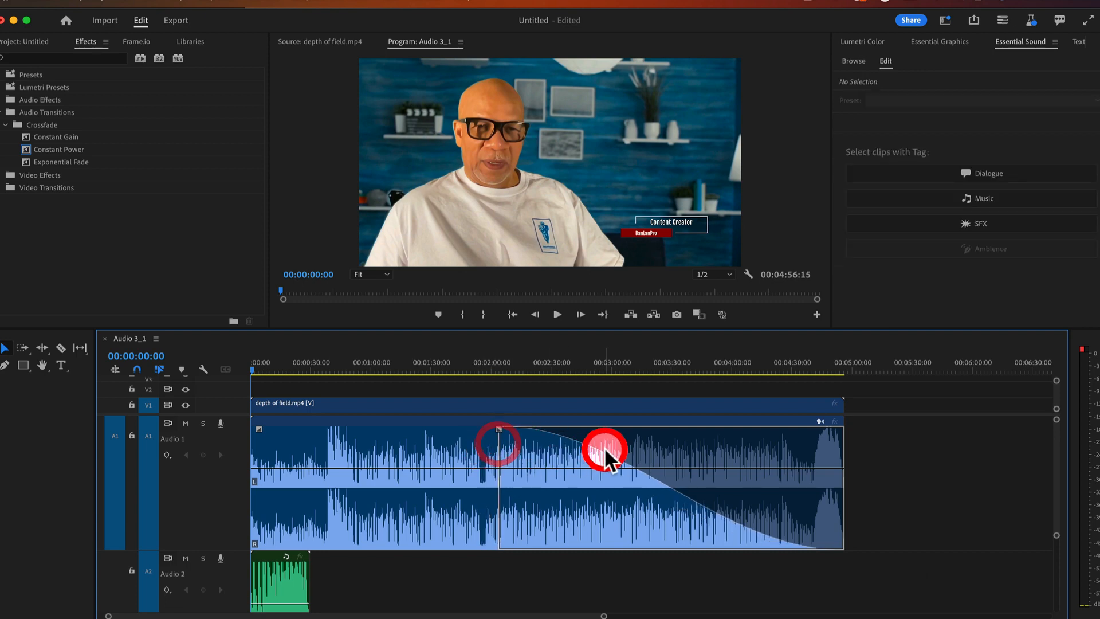
{"action": "left_click_drag", "start_coordinate": [599, 446], "coordinate": [588, 475]}
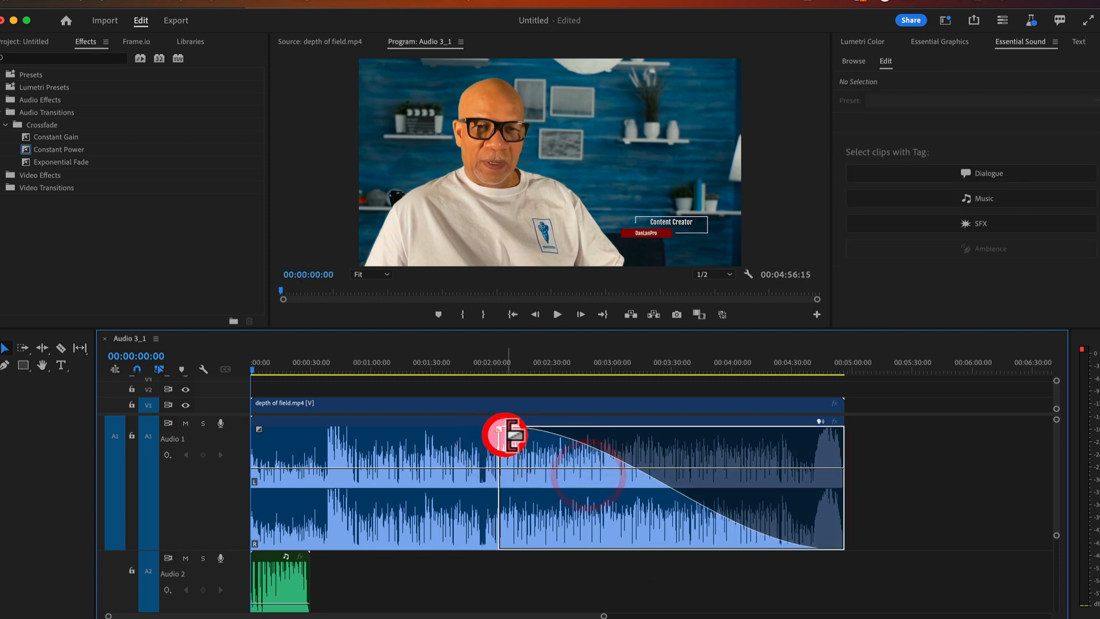
{"action": "left_click_drag", "start_coordinate": [499, 429], "coordinate": [739, 424]}
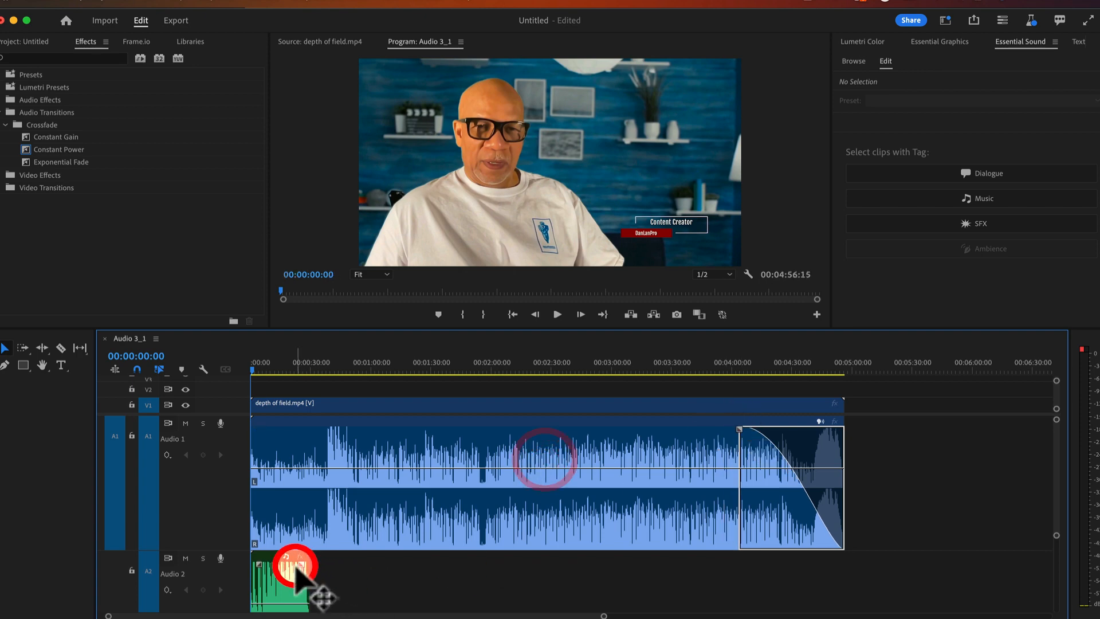
{"action": "mouse_move", "coordinate": [302, 564]}
{"action": "left_mouse_down"}
{"action": "mouse_move", "coordinate": [252, 570]}
{"action": "mouse_move", "coordinate": [299, 573]}
{"action": "mouse_move", "coordinate": [292, 579]}
{"action": "left_mouse_up"}
Clear the clip selection and place the playhead at 00:03:17:15
{"action": "left_click", "coordinate": [609, 442]}
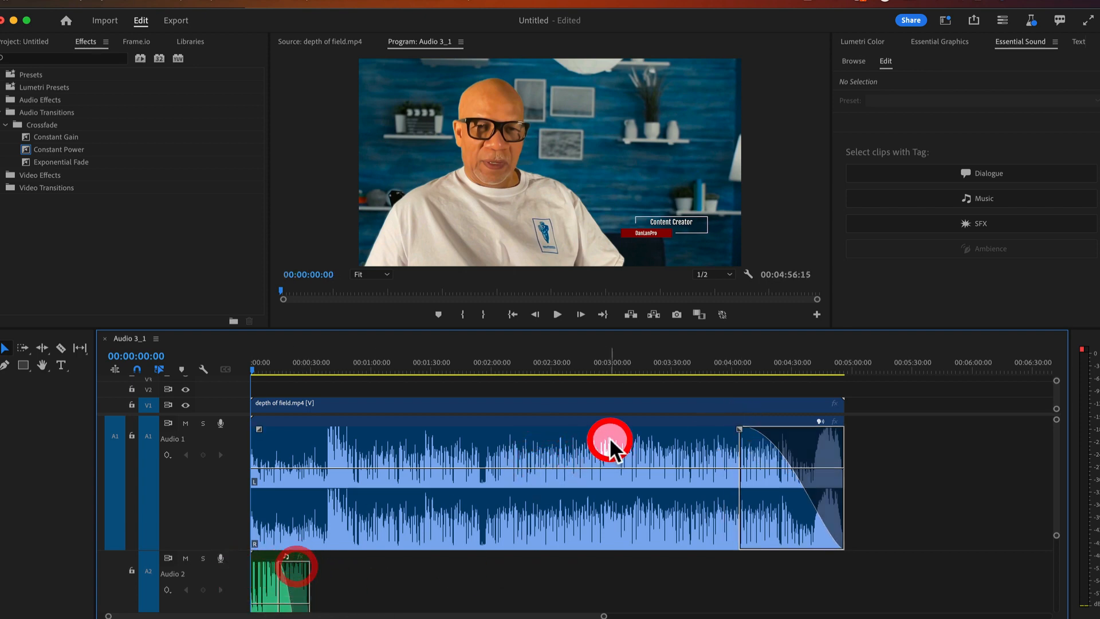
{"action": "left_click", "coordinate": [603, 443]}
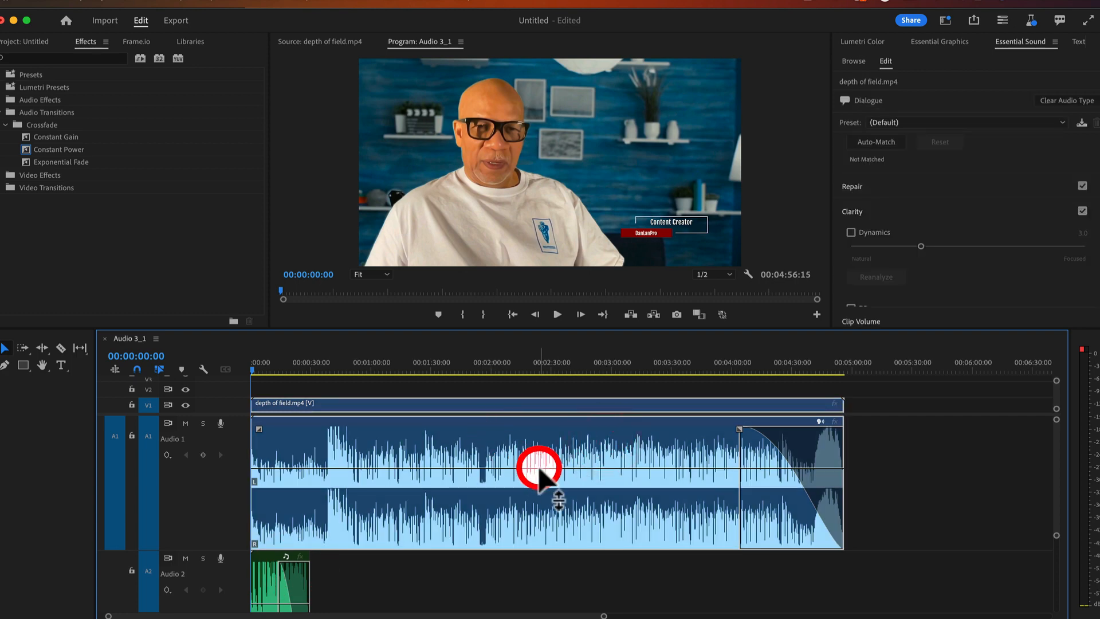
{"action": "left_click", "coordinate": [887, 457]}
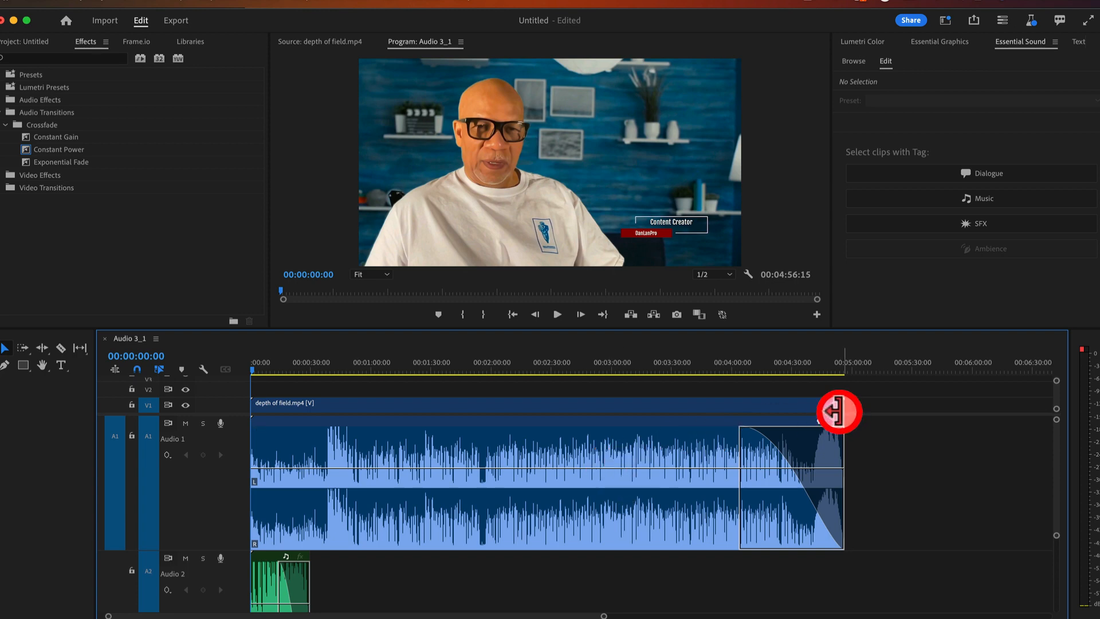
{"action": "left_click", "coordinate": [646, 368]}
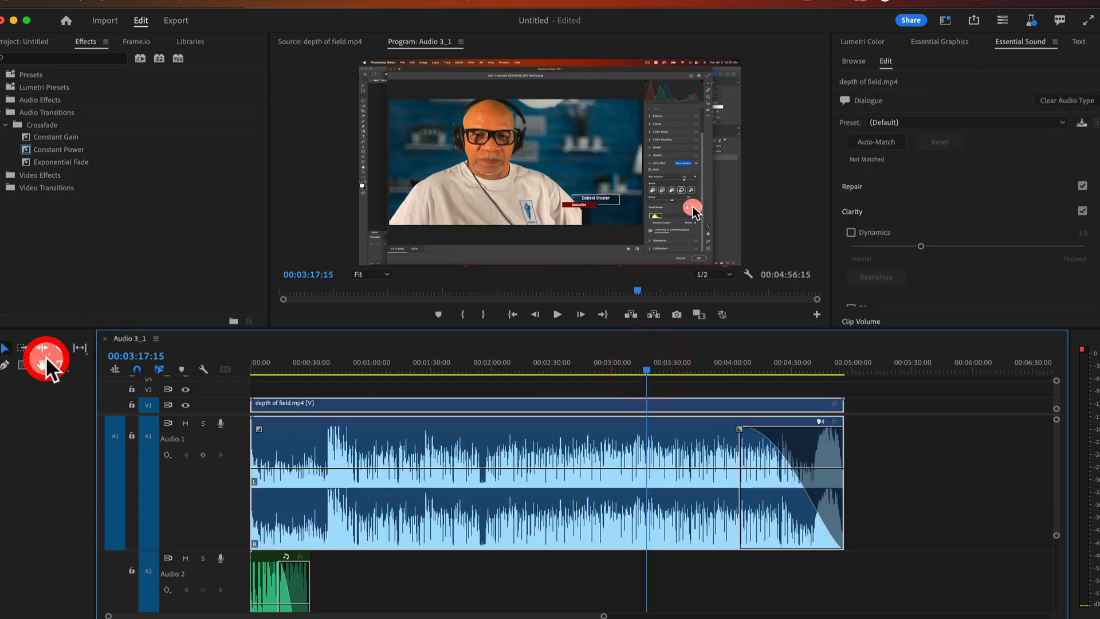
Razor the interview clip at 00:03:17:15 and 00:03:35:10, then delete the middle piece
{"action": "left_click", "coordinate": [61, 348]}
{"action": "left_click", "coordinate": [646, 449]}
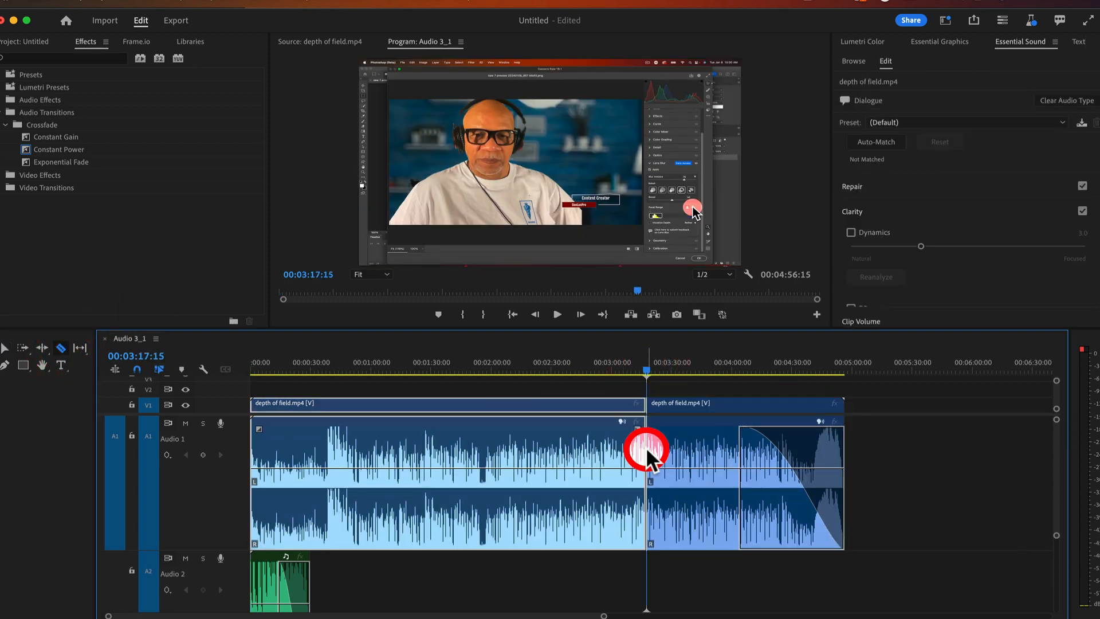
{"action": "left_click_drag", "start_coordinate": [646, 372], "coordinate": [681, 375]}
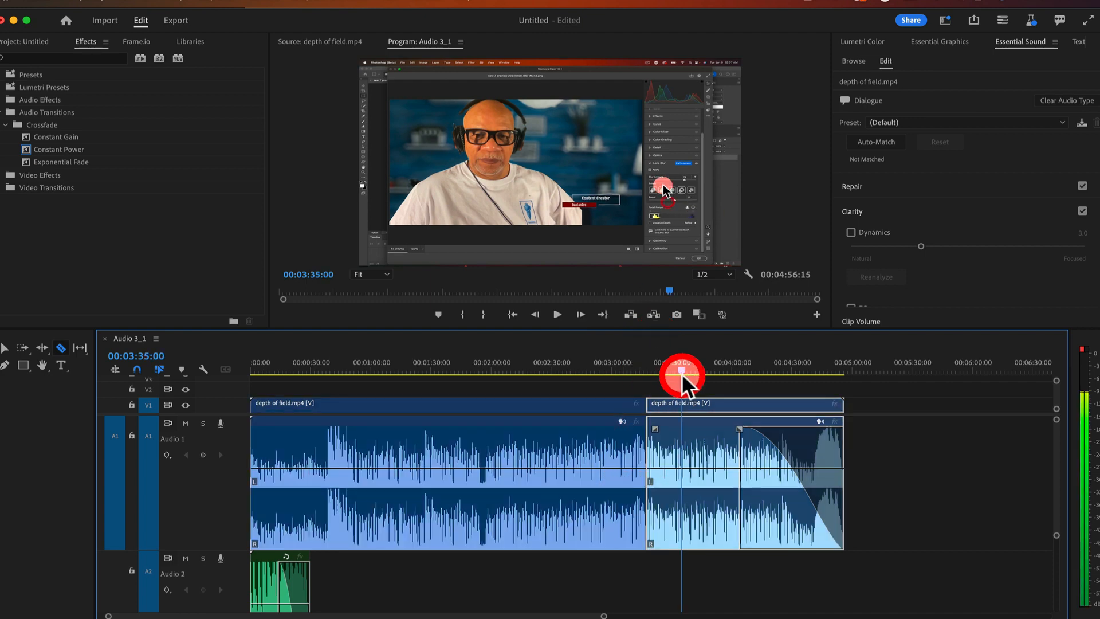
{"action": "left_click", "coordinate": [6, 348]}
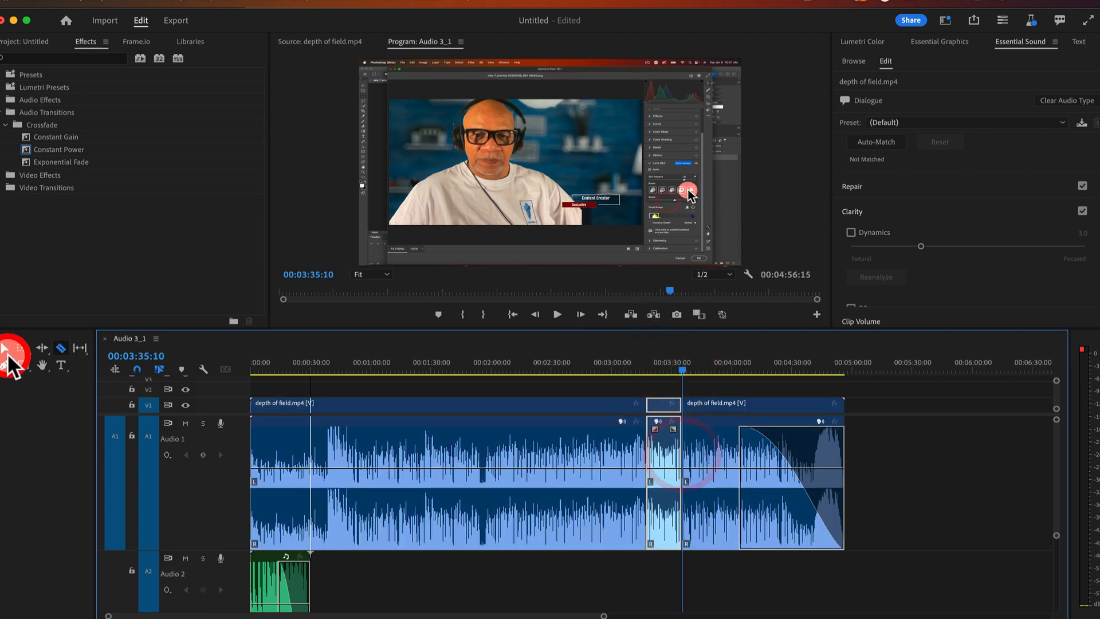
{"action": "left_click", "coordinate": [663, 467]}
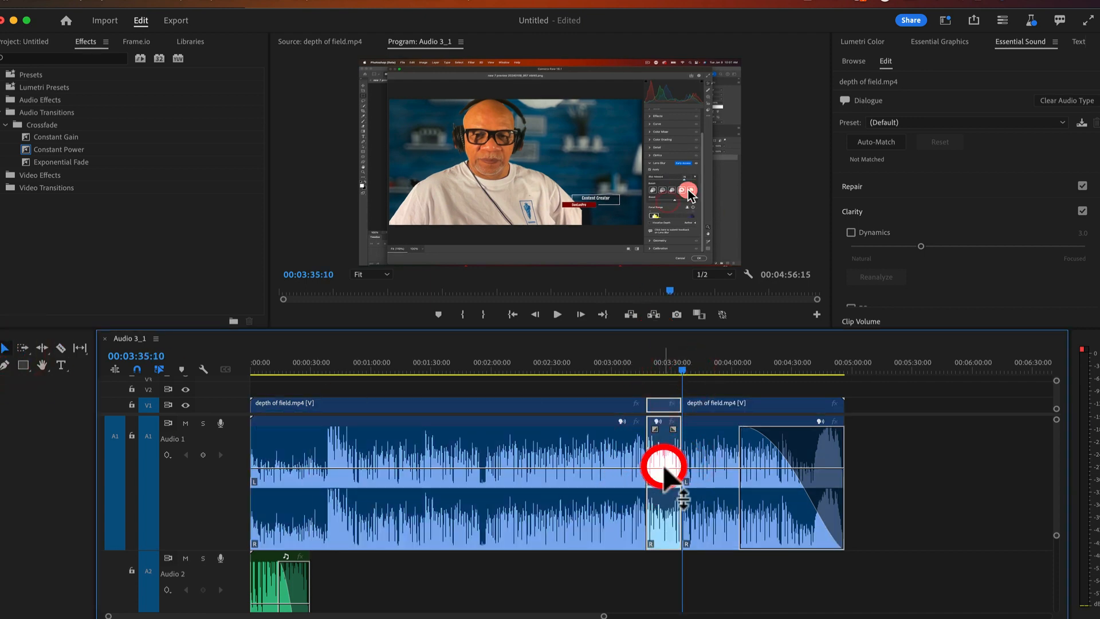
{"action": "key", "text": "Delete"}
Slide the later clip left to close the gap and extend its fade into a crossfade
{"action": "left_click", "coordinate": [675, 439]}
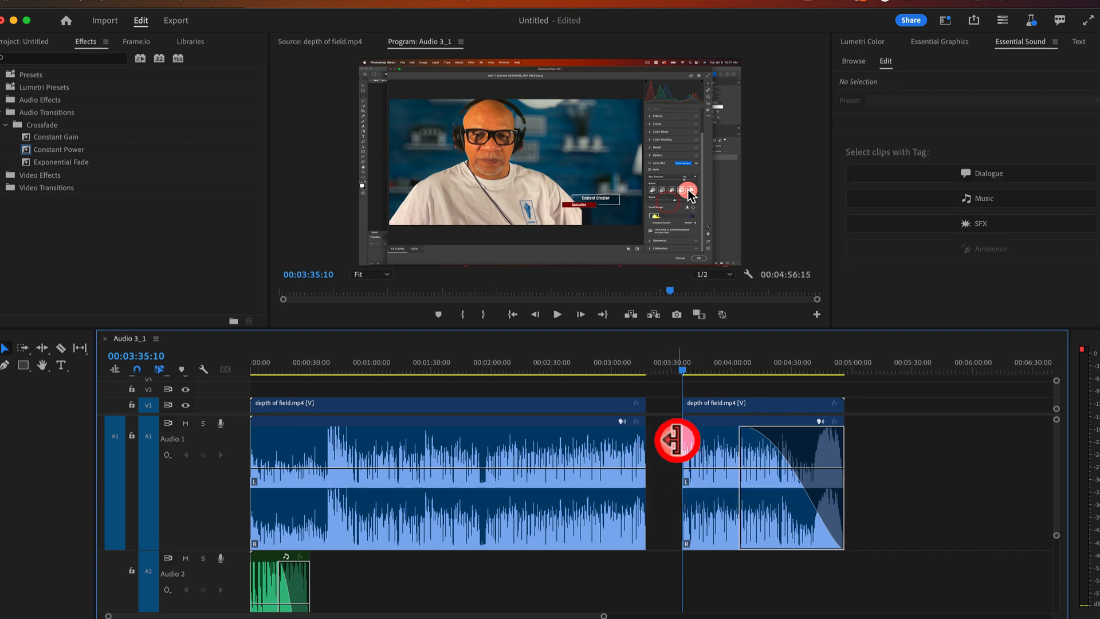
{"action": "left_click_drag", "start_coordinate": [709, 445], "coordinate": [679, 446]}
{"action": "left_click", "coordinate": [651, 481]}
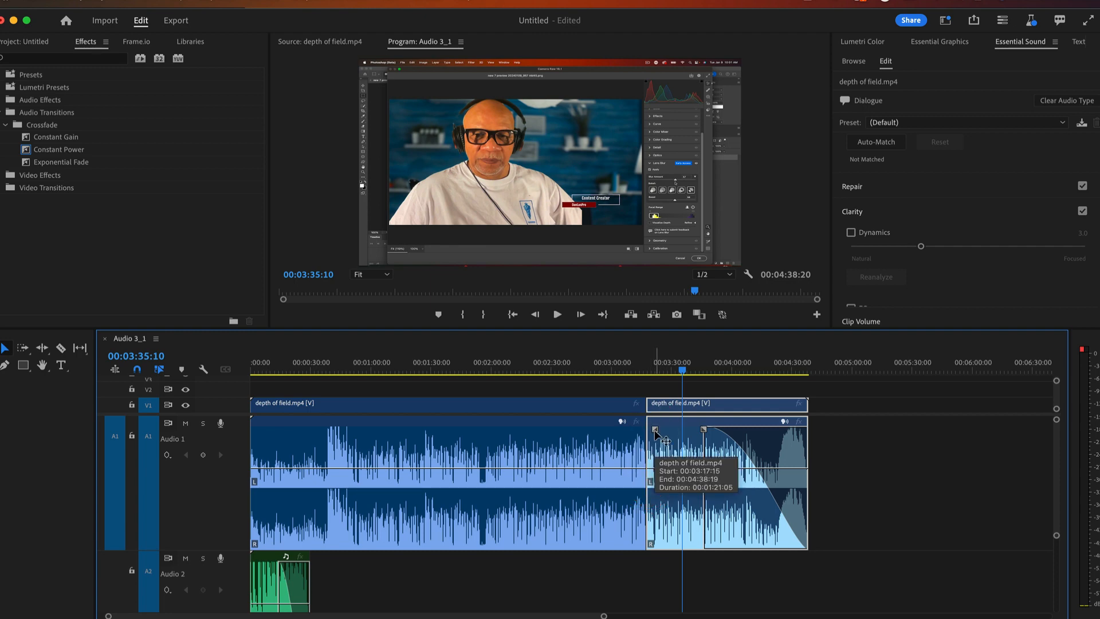
{"action": "left_click_drag", "start_coordinate": [655, 429], "coordinate": [611, 427]}
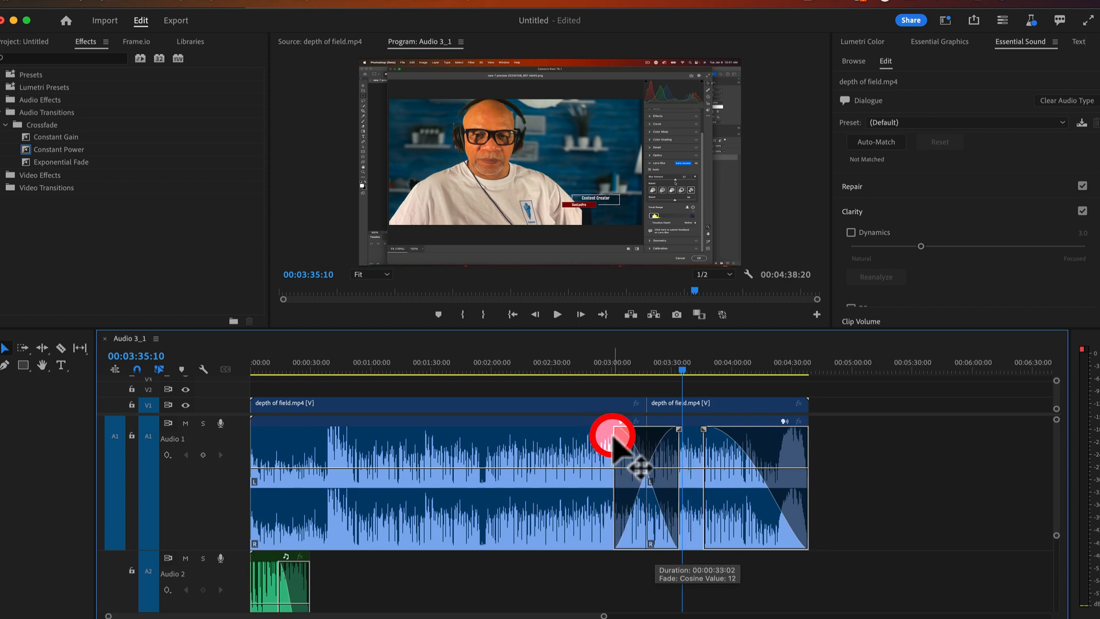
{"action": "left_click", "coordinate": [646, 462]}
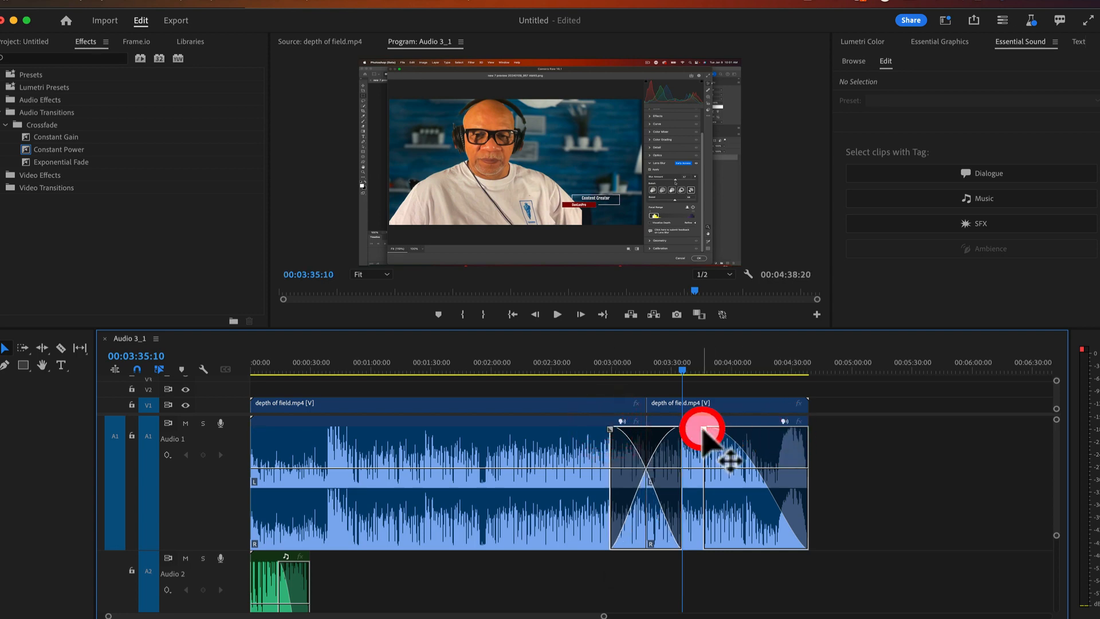
Shift the crossfade's start point, then zoom the timeline out and back in
{"action": "left_click_drag", "start_coordinate": [704, 429], "coordinate": [736, 429]}
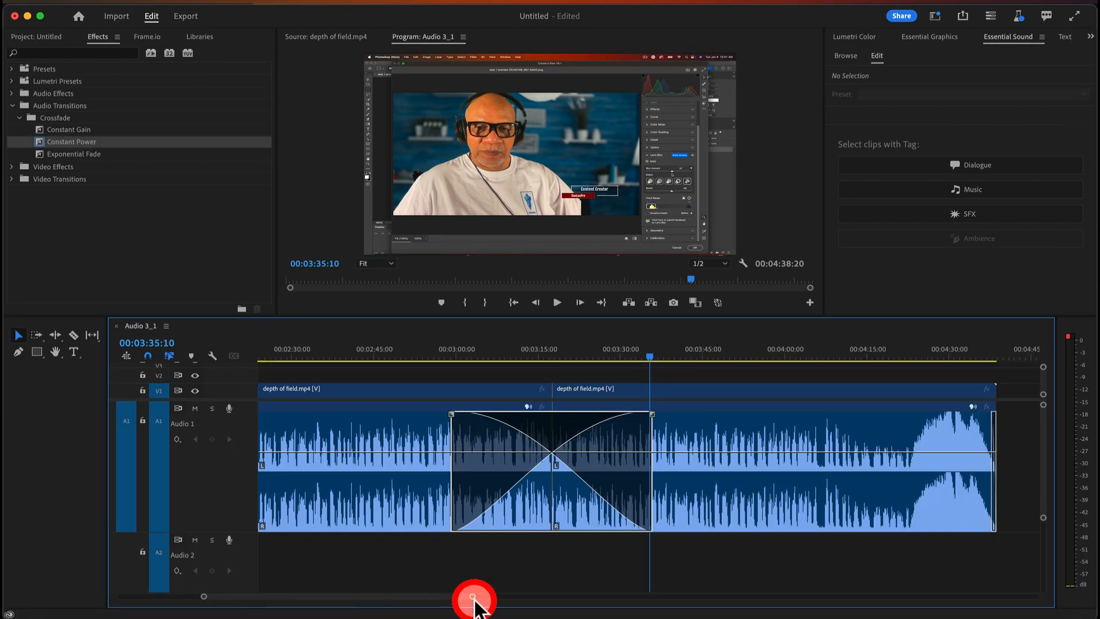
{"action": "left_click_drag", "start_coordinate": [473, 597], "coordinate": [658, 590]}
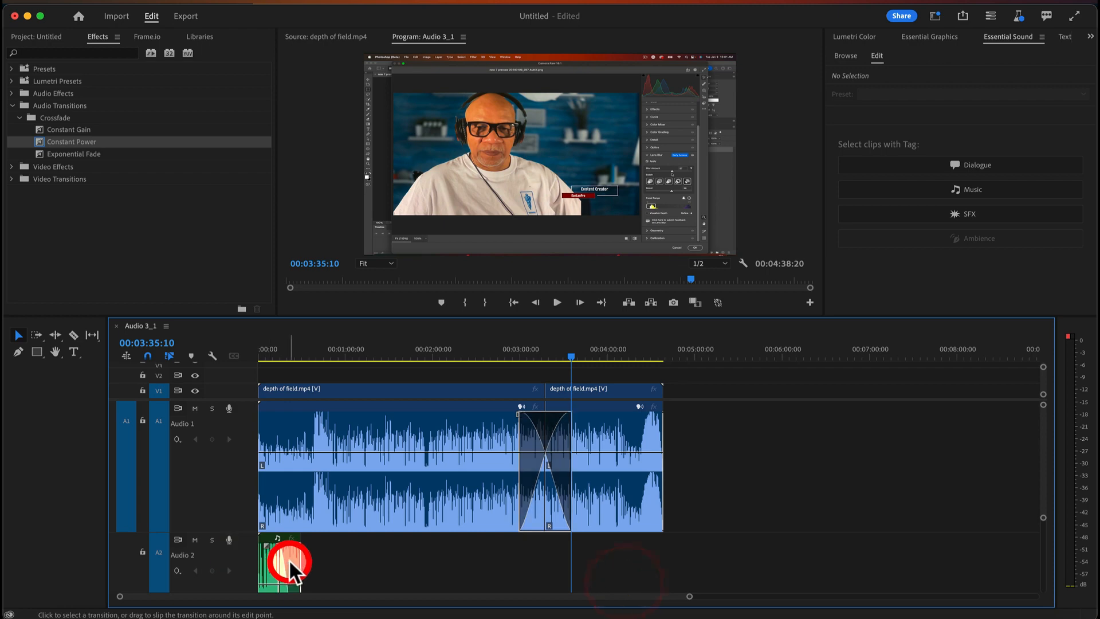
{"action": "mouse_move", "coordinate": [121, 595]}
{"action": "left_mouse_down"}
{"action": "mouse_move", "coordinate": [226, 597]}
{"action": "mouse_move", "coordinate": [140, 596]}
{"action": "left_mouse_up"}
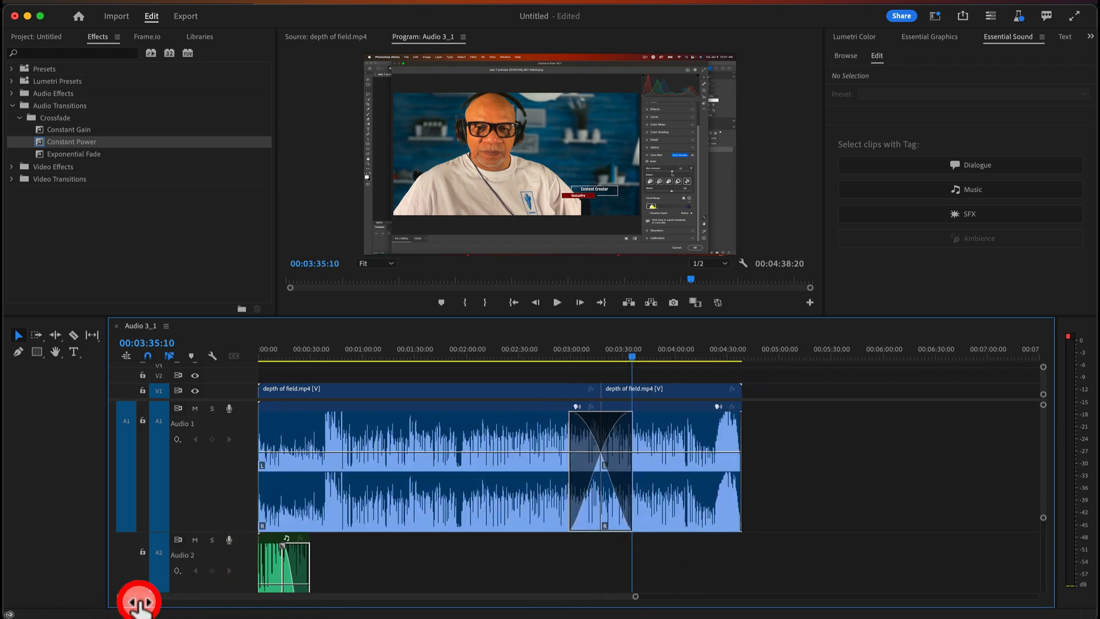
Put the playhead at 00:00:25:13 and zoom in on the Audio 2 music clip
{"action": "left_click_drag", "start_coordinate": [281, 360], "coordinate": [302, 351]}
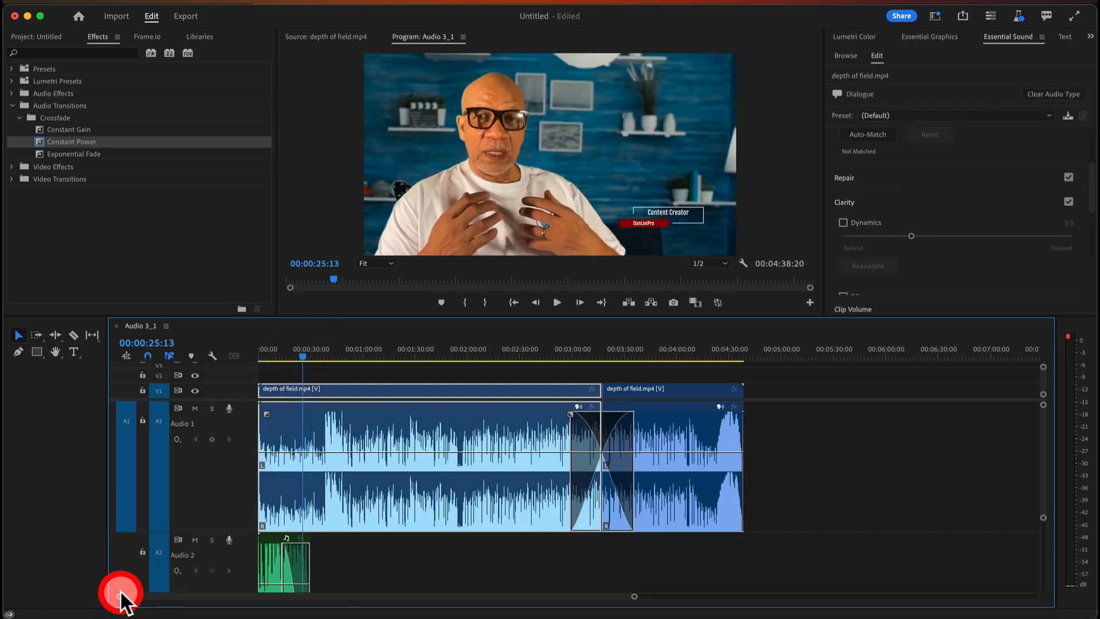
{"action": "left_click_drag", "start_coordinate": [120, 596], "coordinate": [338, 599]}
{"action": "left_click", "coordinate": [896, 572]}
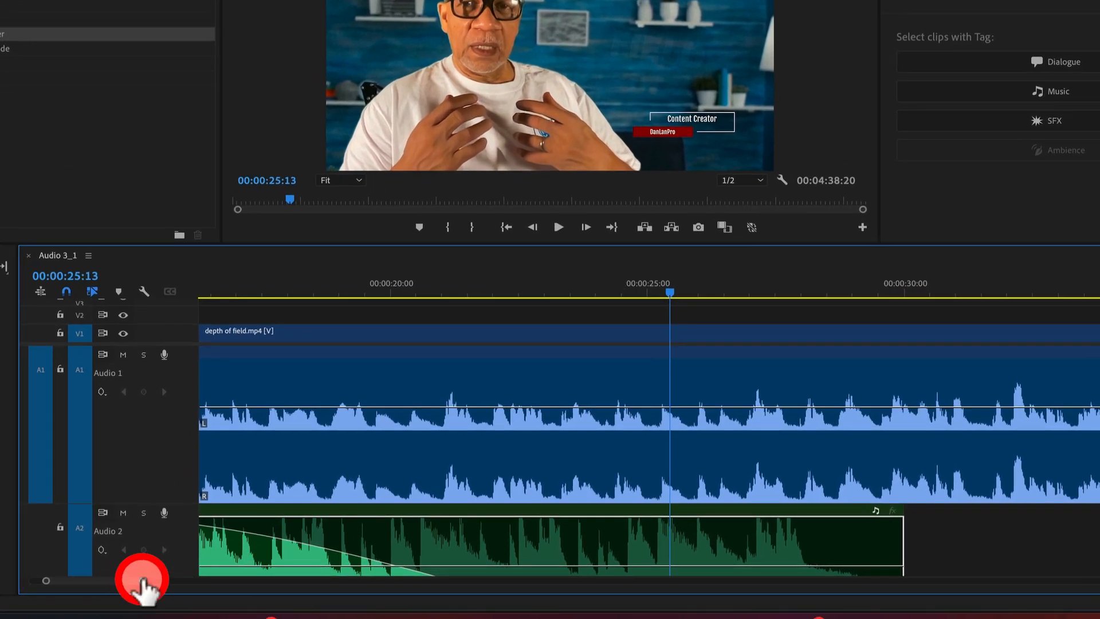
{"action": "left_click_drag", "start_coordinate": [144, 579], "coordinate": [140, 580]}
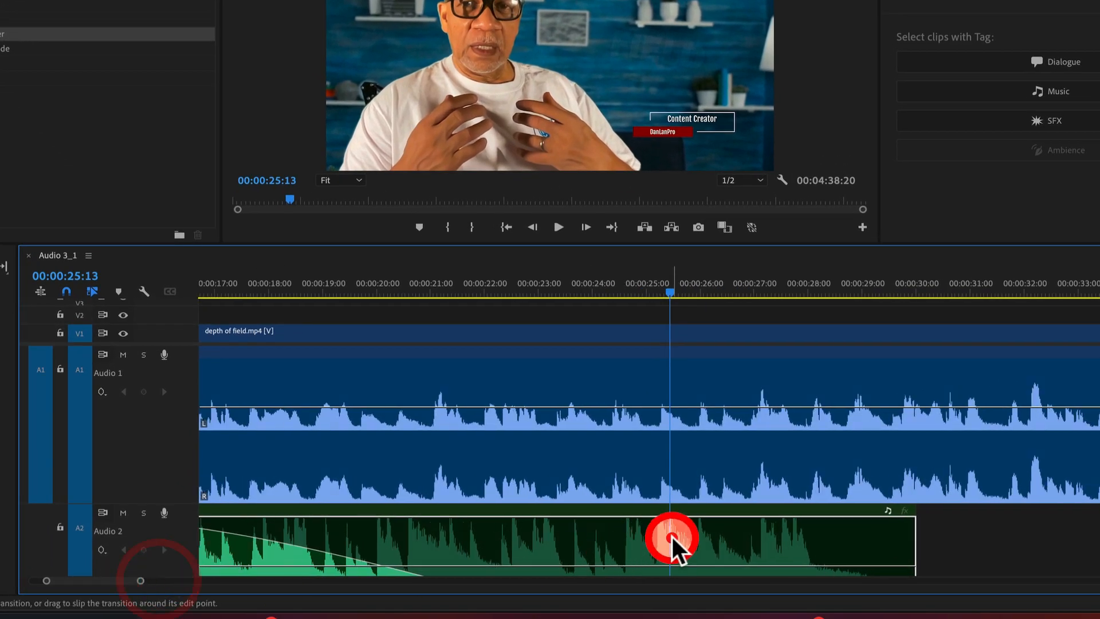
Delete the music clip's old fade and apply Constant Power at its end instead of the default transition
{"action": "key", "text": "Delete"}
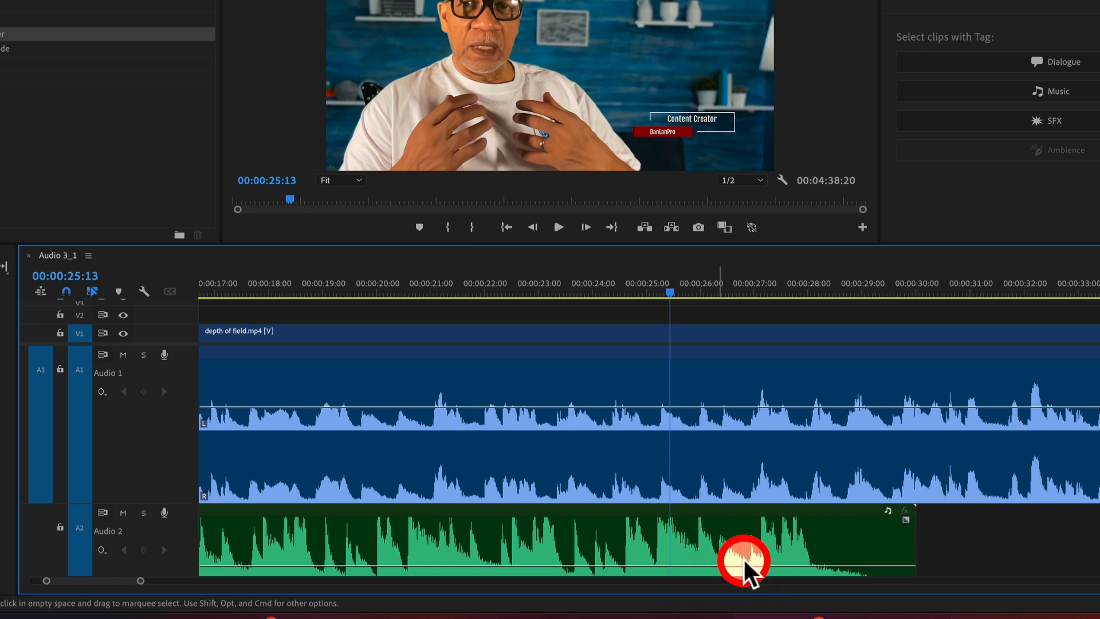
{"action": "left_click", "coordinate": [827, 538]}
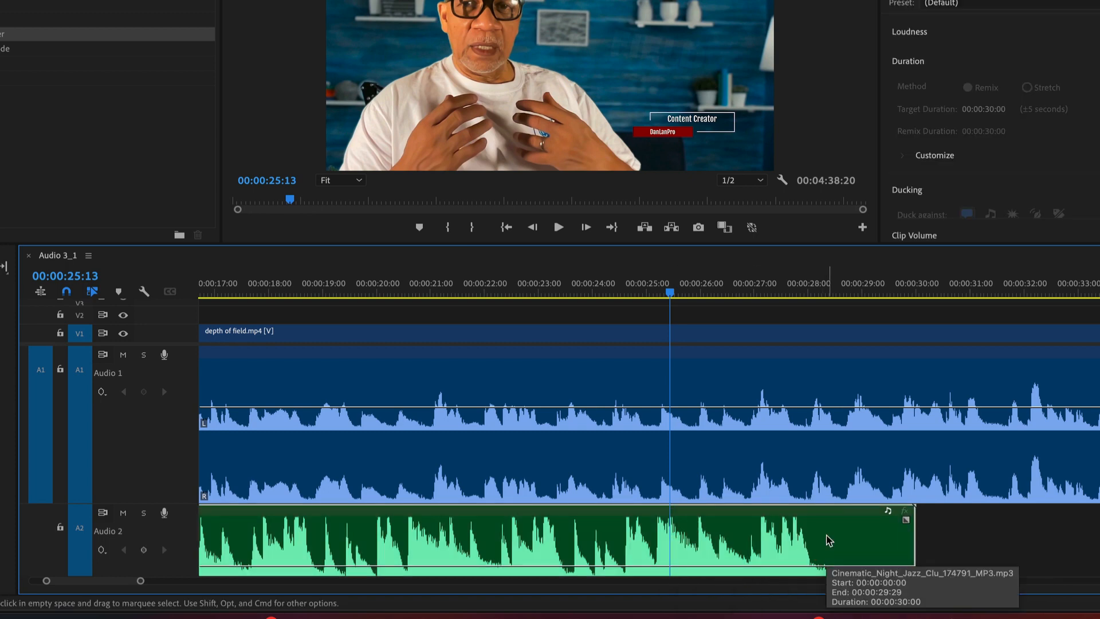
{"action": "key", "text": "ctrl+shift+d"}
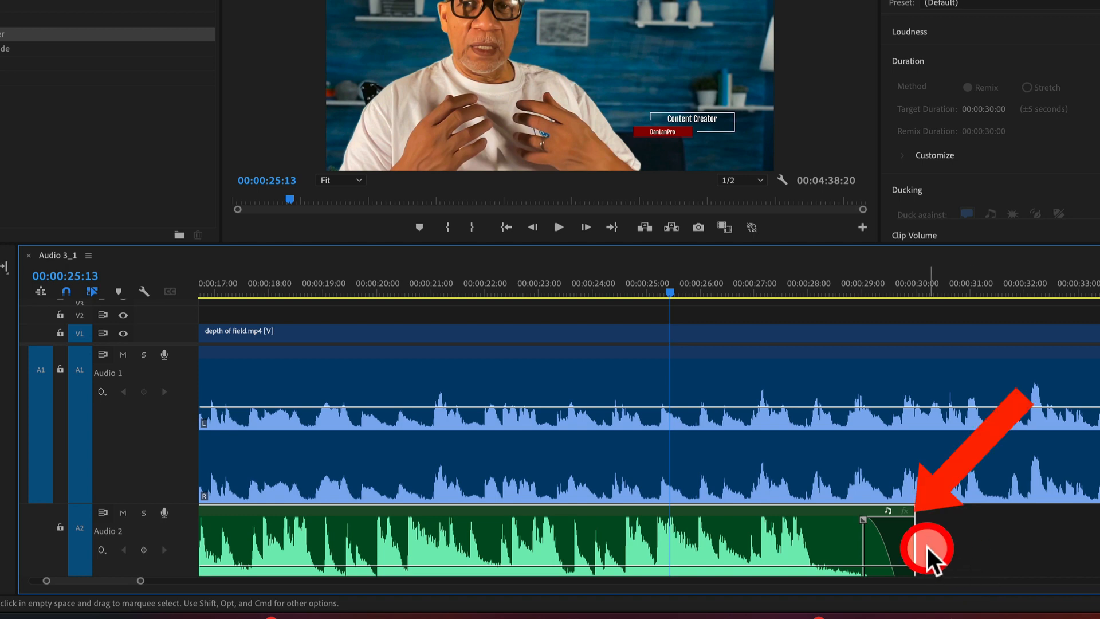
{"action": "left_click", "coordinate": [152, 1]}
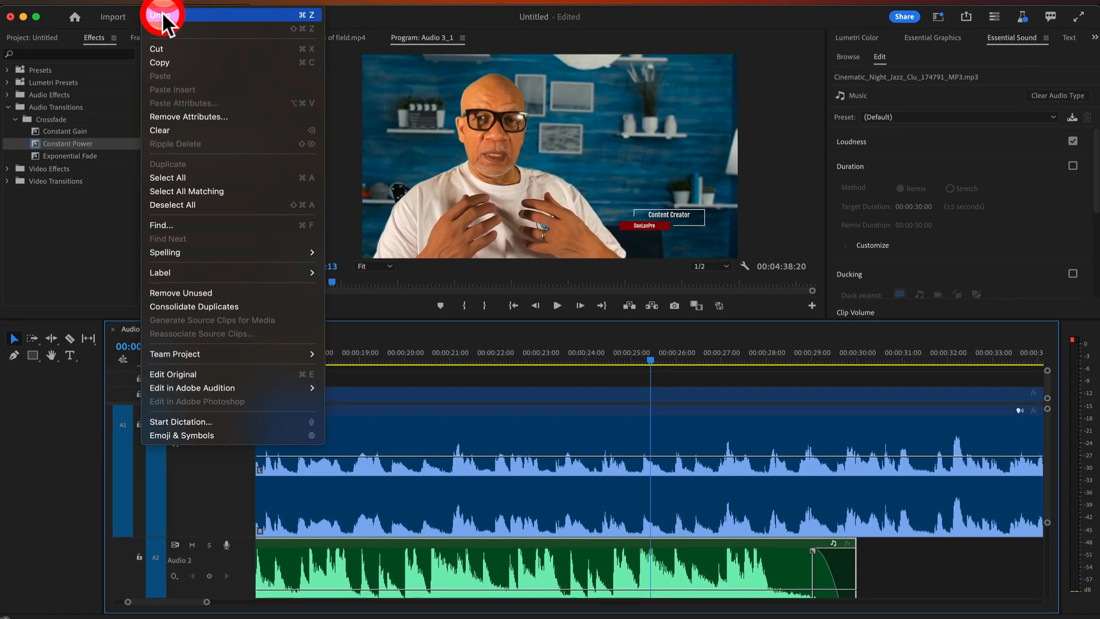
{"action": "left_click", "coordinate": [163, 15]}
{"action": "left_click_drag", "start_coordinate": [34, 153], "coordinate": [751, 560]}
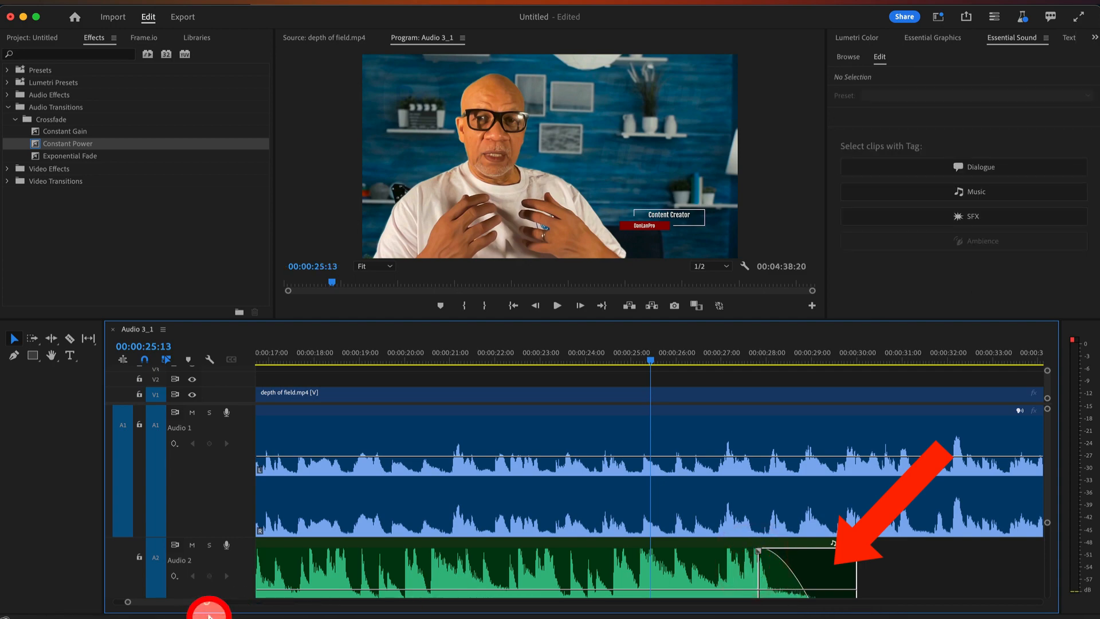
Zoom the timeline out until the full sequence fits in view
{"action": "left_click_drag", "start_coordinate": [208, 613], "coordinate": [592, 602]}
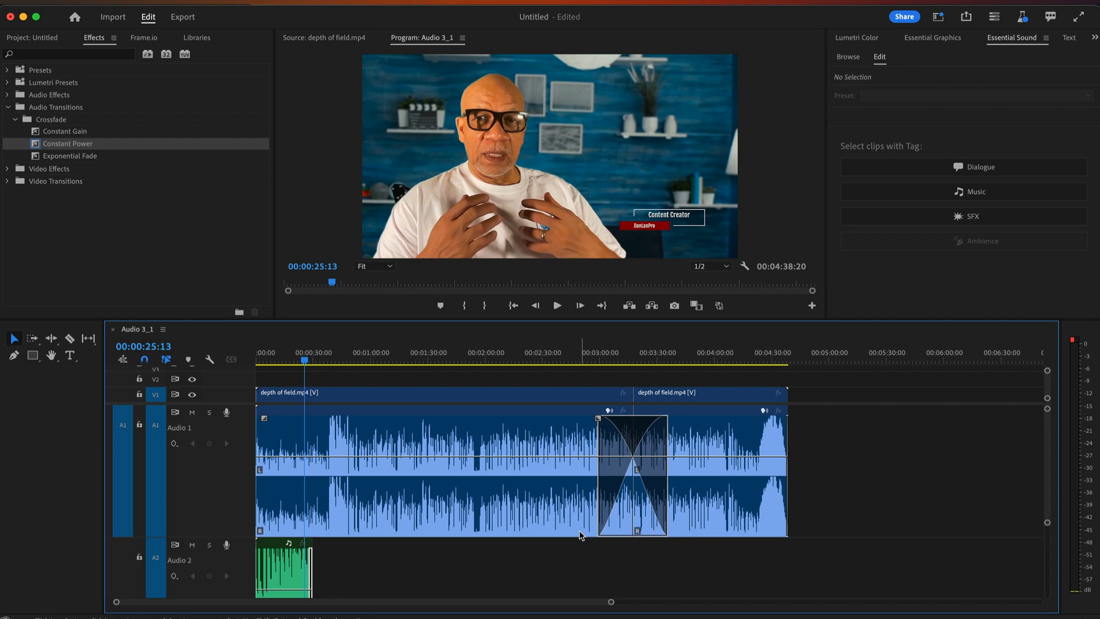
Apply the Bass effect from Audio Effects > Filter and EQ to the second Audio 1 interview clip
{"action": "left_click", "coordinate": [9, 109]}
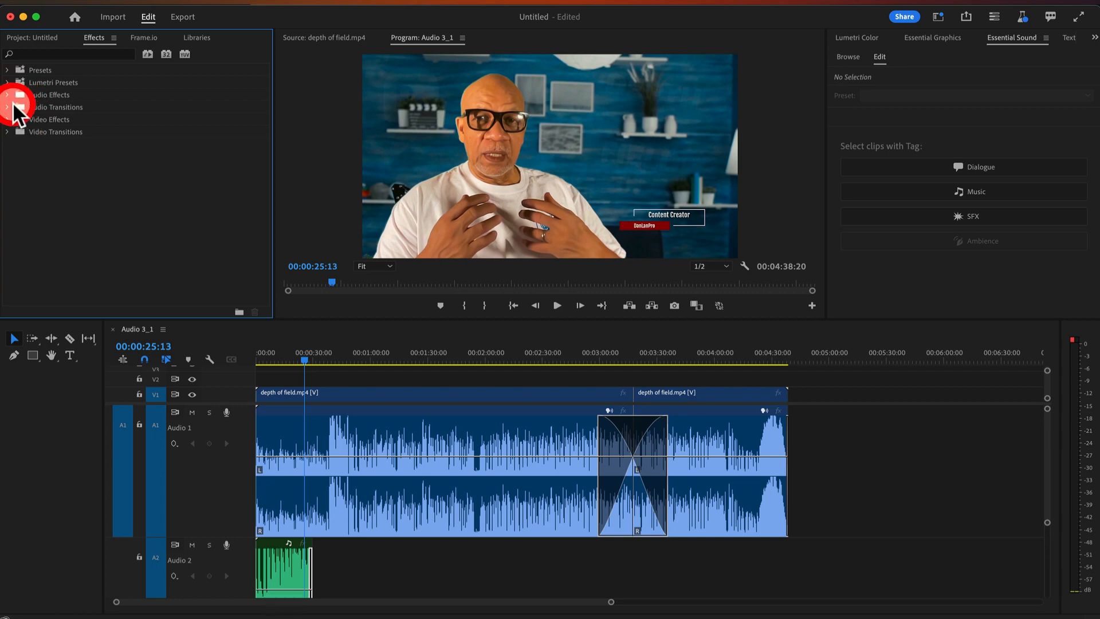
{"action": "left_click", "coordinate": [8, 95]}
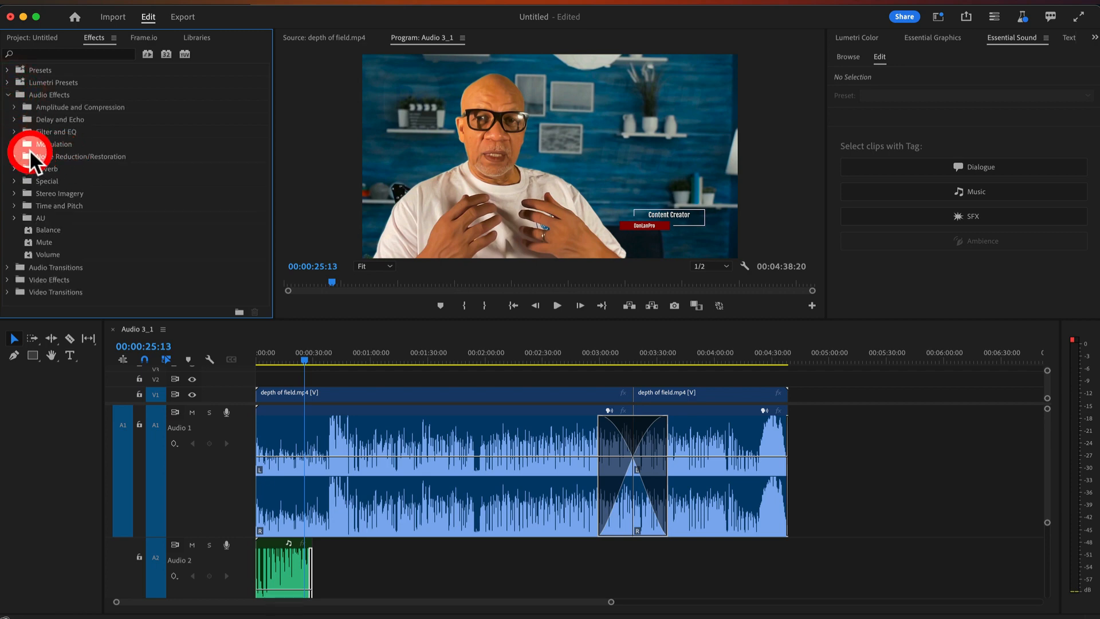
{"action": "left_click", "coordinate": [29, 141]}
{"action": "left_click", "coordinate": [15, 132]}
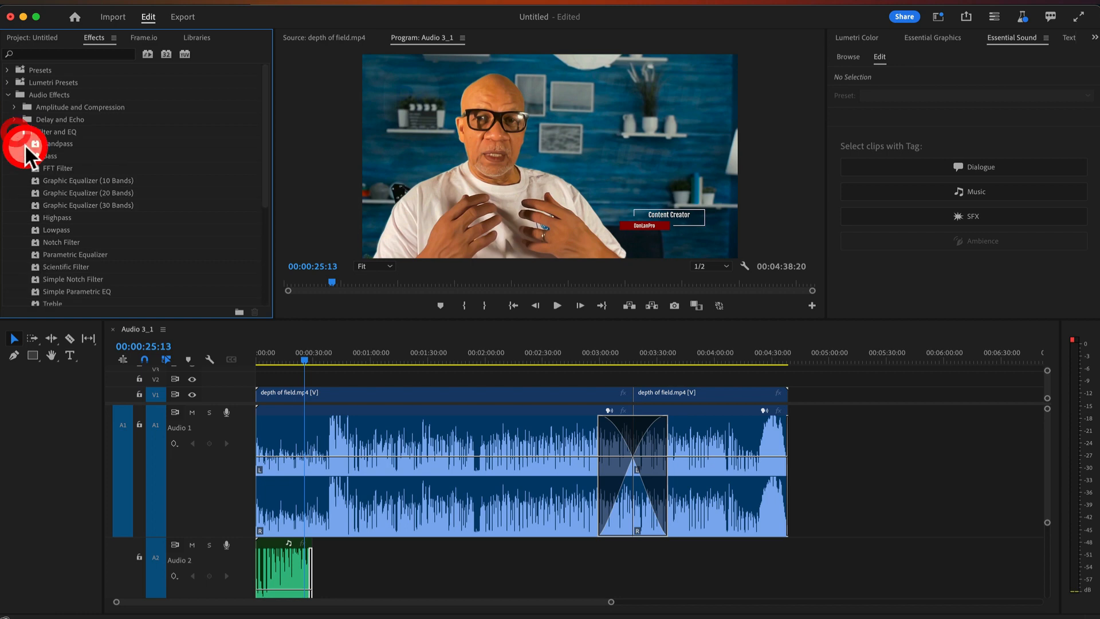
{"action": "left_click_drag", "start_coordinate": [36, 153], "coordinate": [750, 460]}
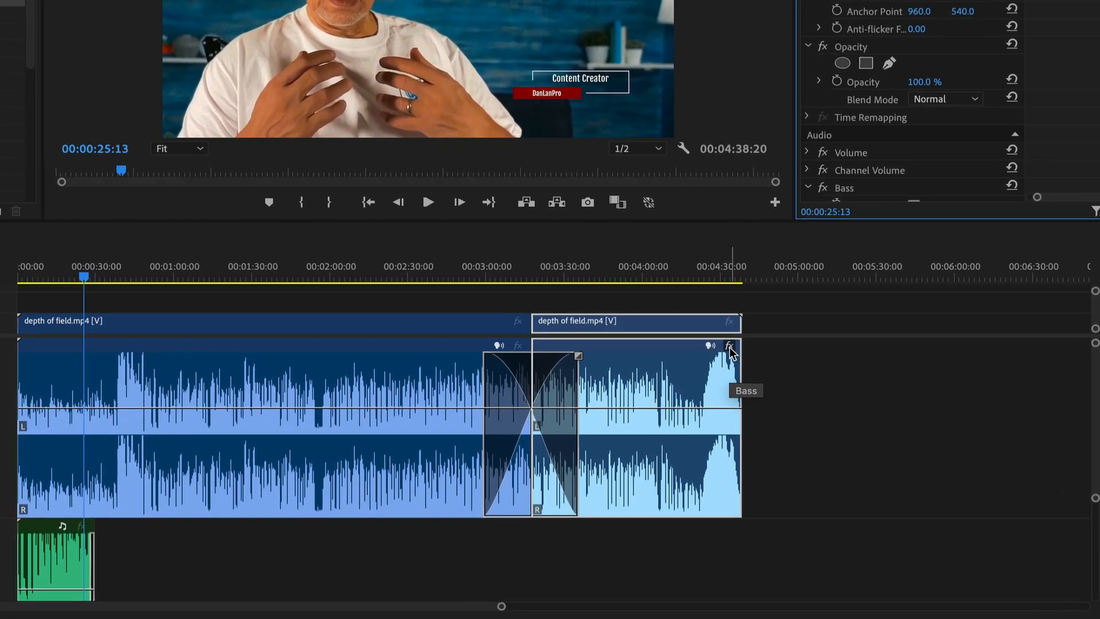
Review the second interview clip's fx list: Volume, Channel Volume, Bass and Panner
{"action": "left_click", "coordinate": [731, 352]}
{"action": "left_click", "coordinate": [776, 397]}
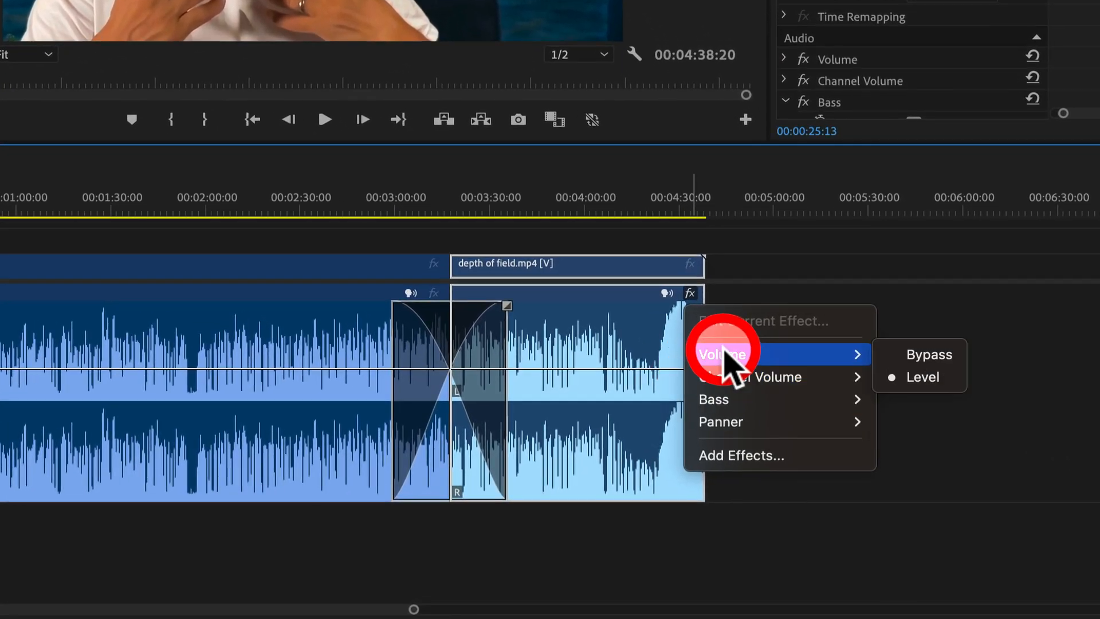
{"action": "mouse_move", "coordinate": [750, 378]}
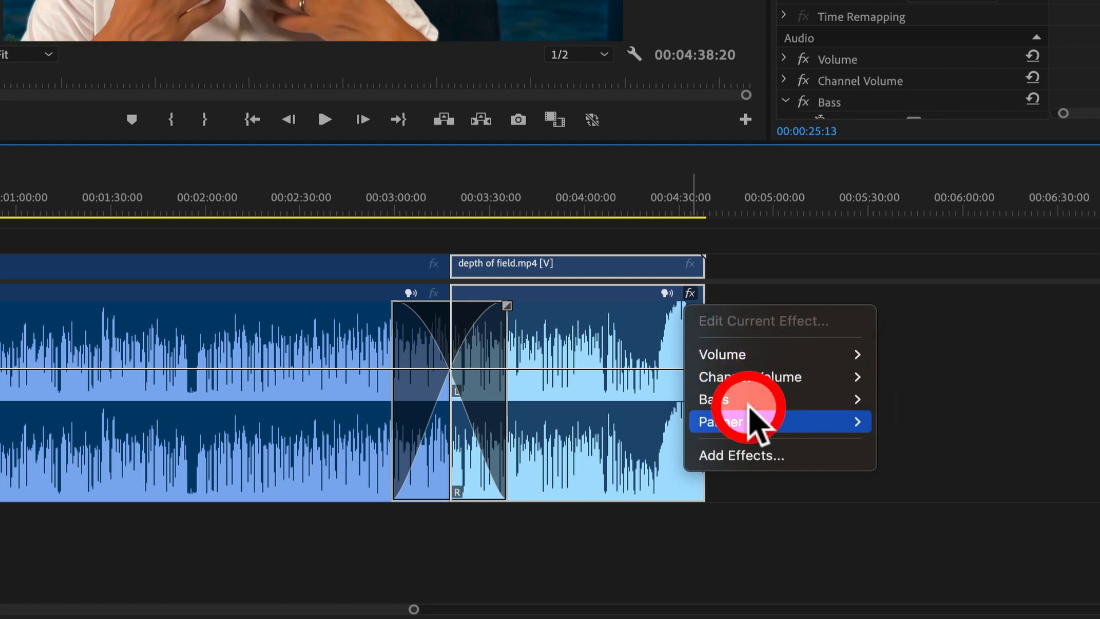
{"action": "mouse_move", "coordinate": [825, 408]}
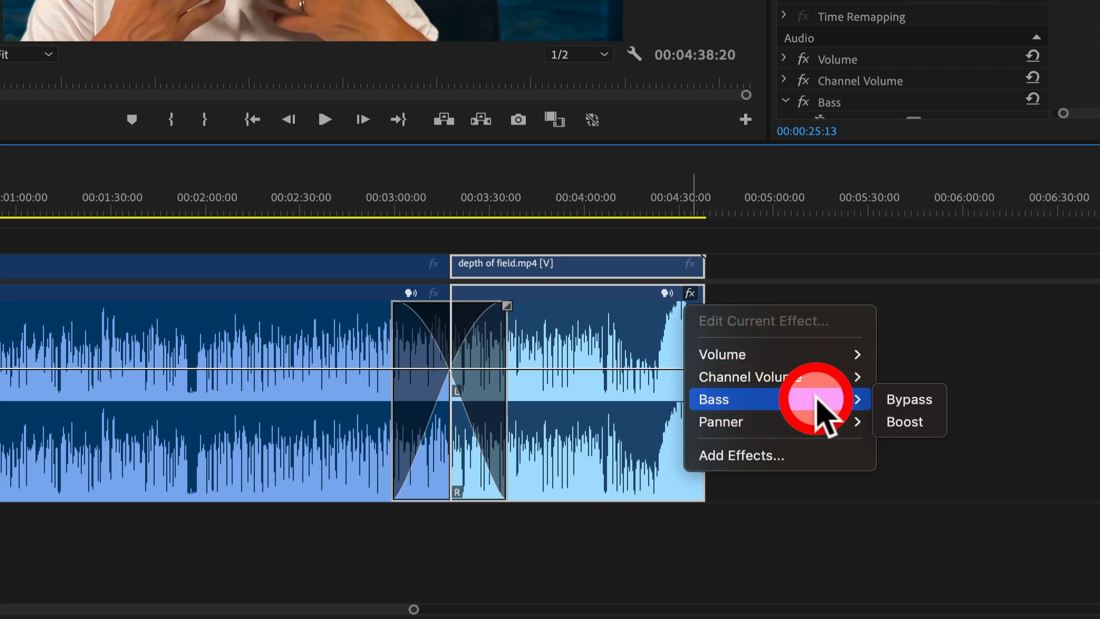
Choose Add Effects from the clip's fx list to bring up the Effects library
{"action": "left_click", "coordinate": [750, 456]}
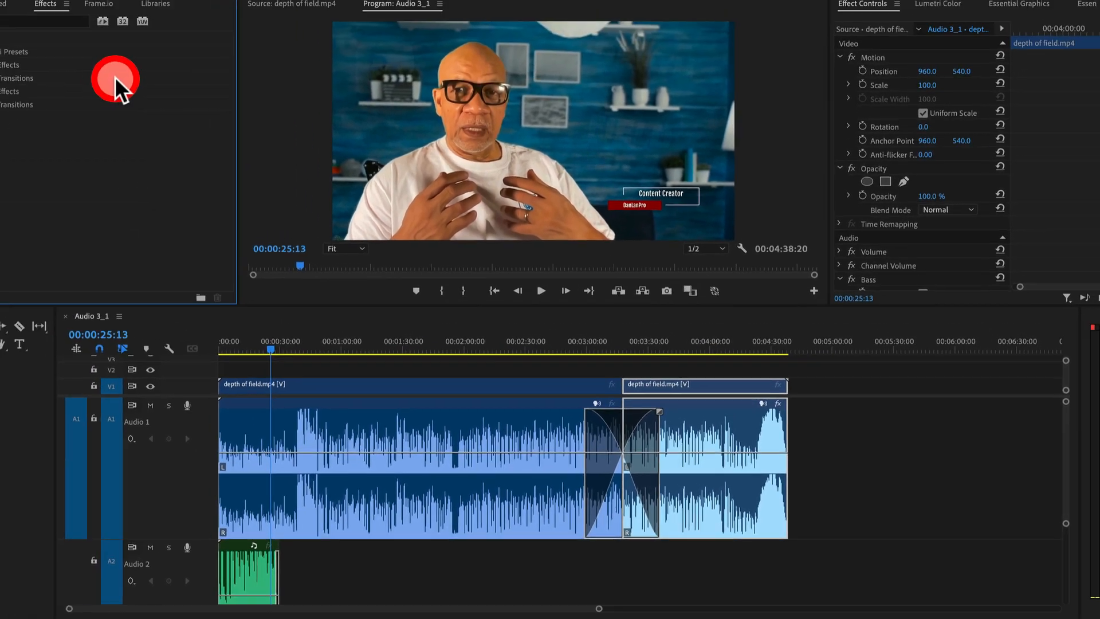
{"action": "left_click", "coordinate": [23, 28]}
{"action": "left_click", "coordinate": [572, 312]}
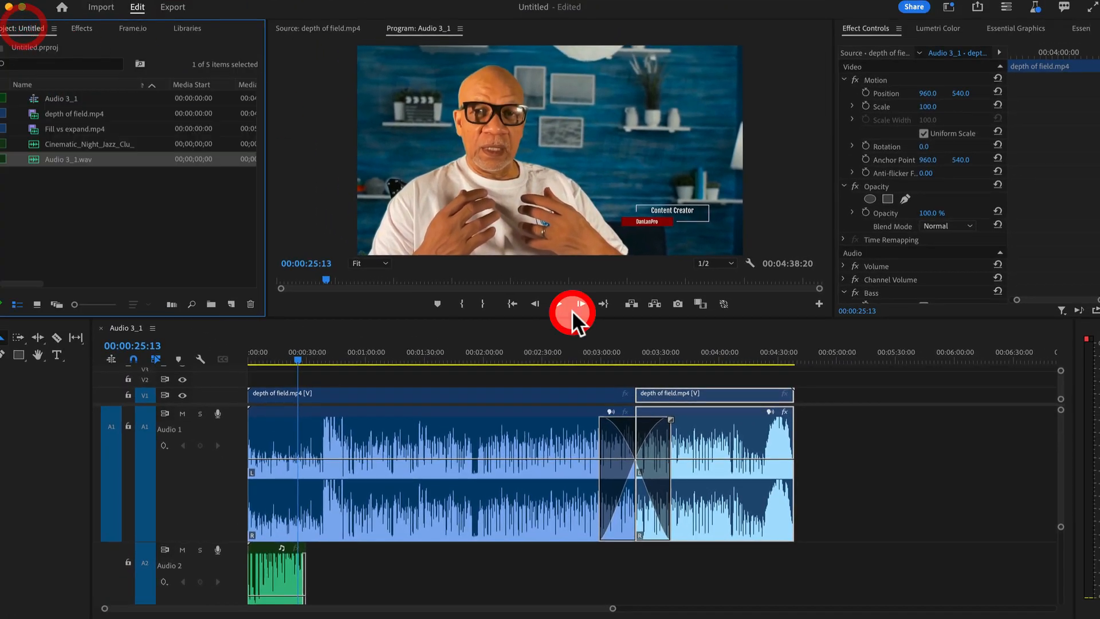
{"action": "left_click", "coordinate": [784, 411]}
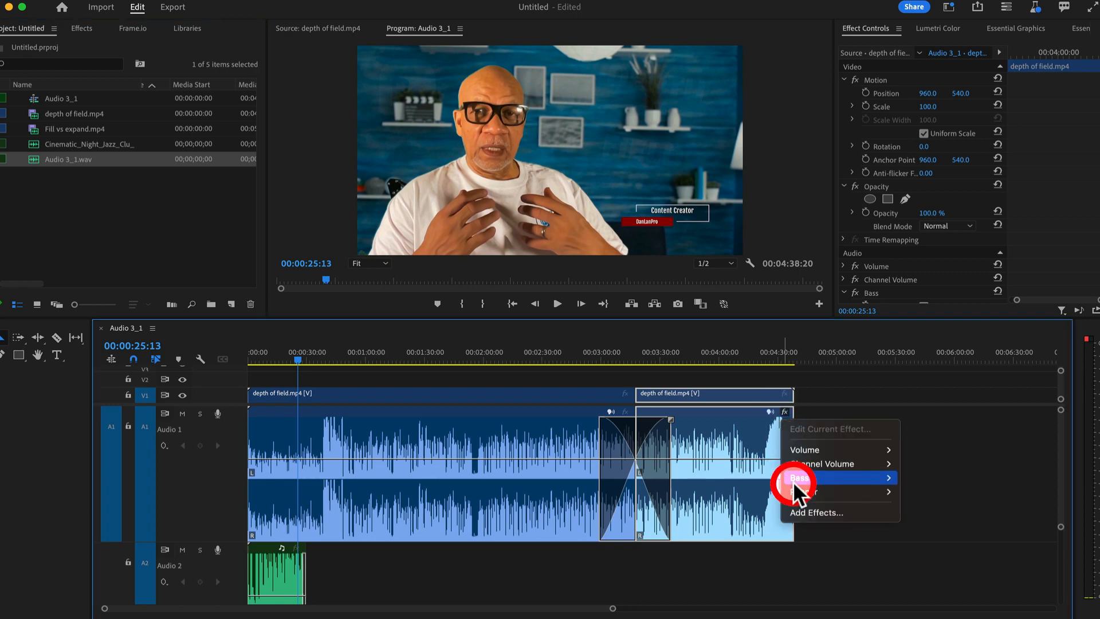
{"action": "left_click", "coordinate": [816, 511]}
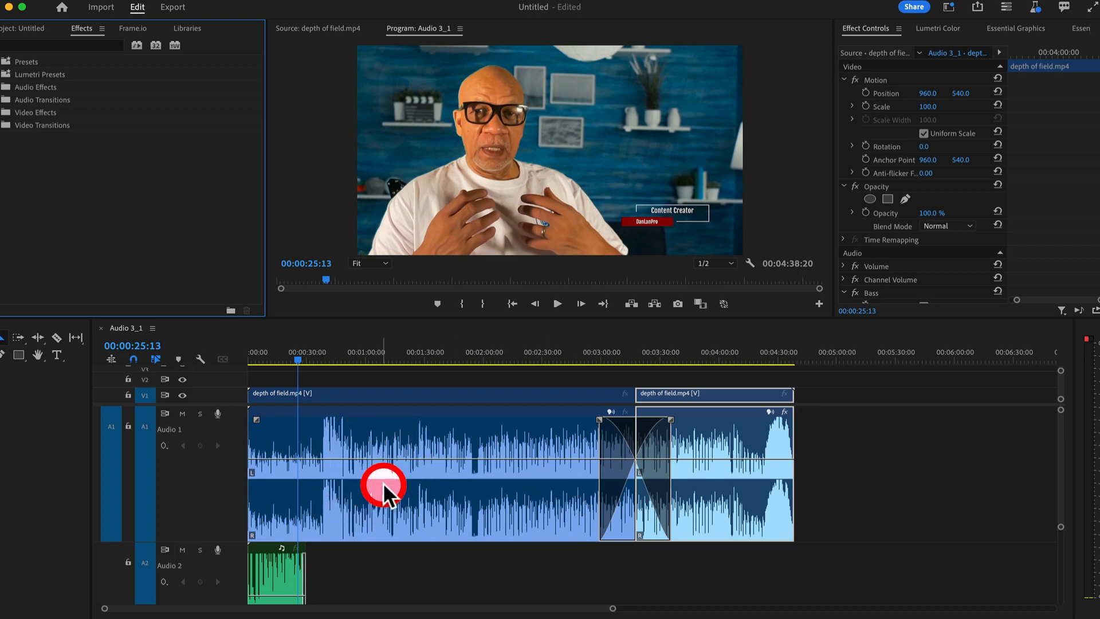
{"action": "left_click", "coordinate": [434, 443]}
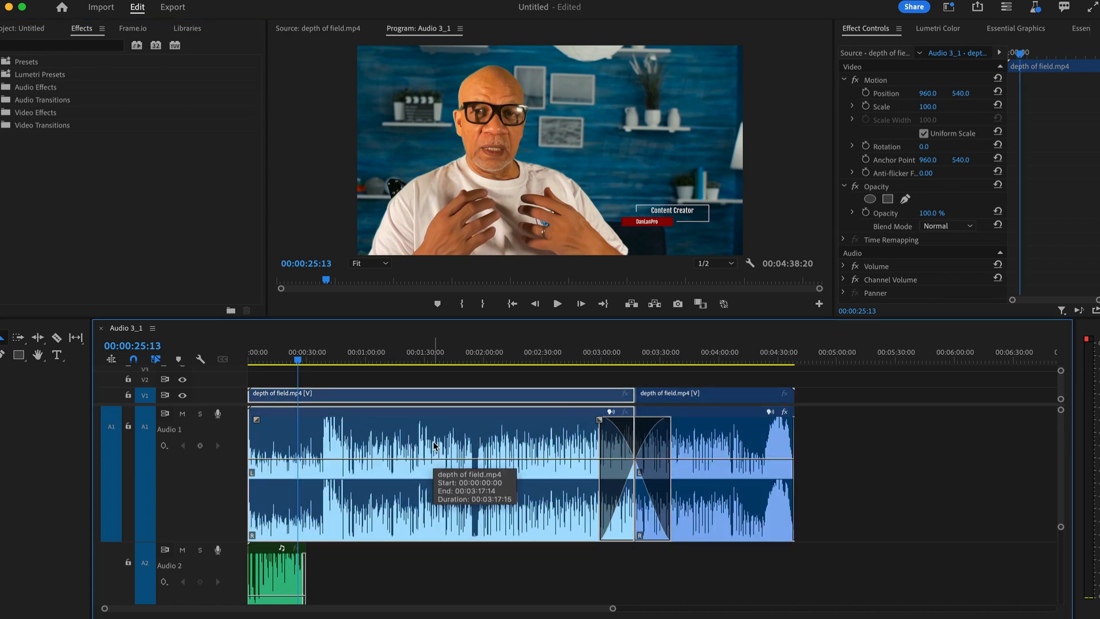
{"action": "left_click", "coordinate": [446, 444]}
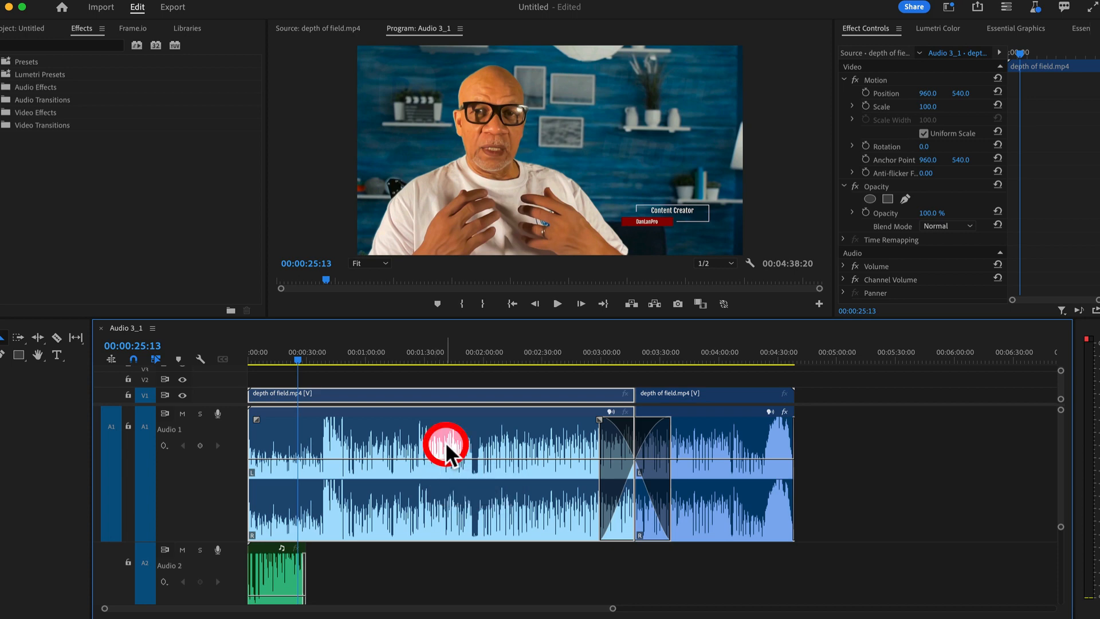
{"action": "right_click", "coordinate": [454, 445]}
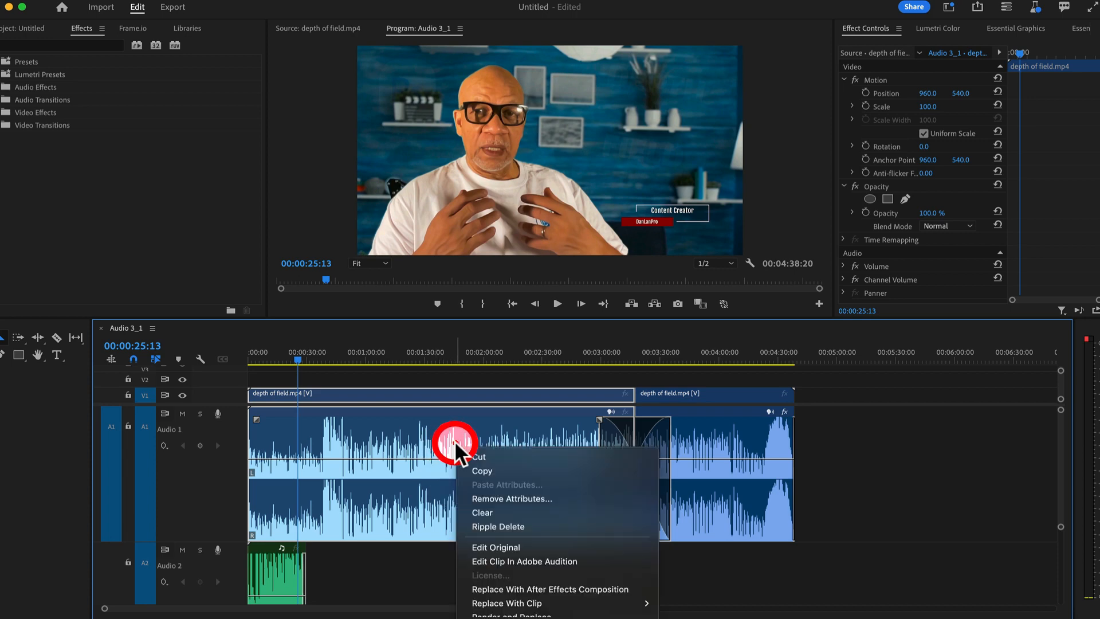
{"action": "left_click", "coordinate": [490, 472]}
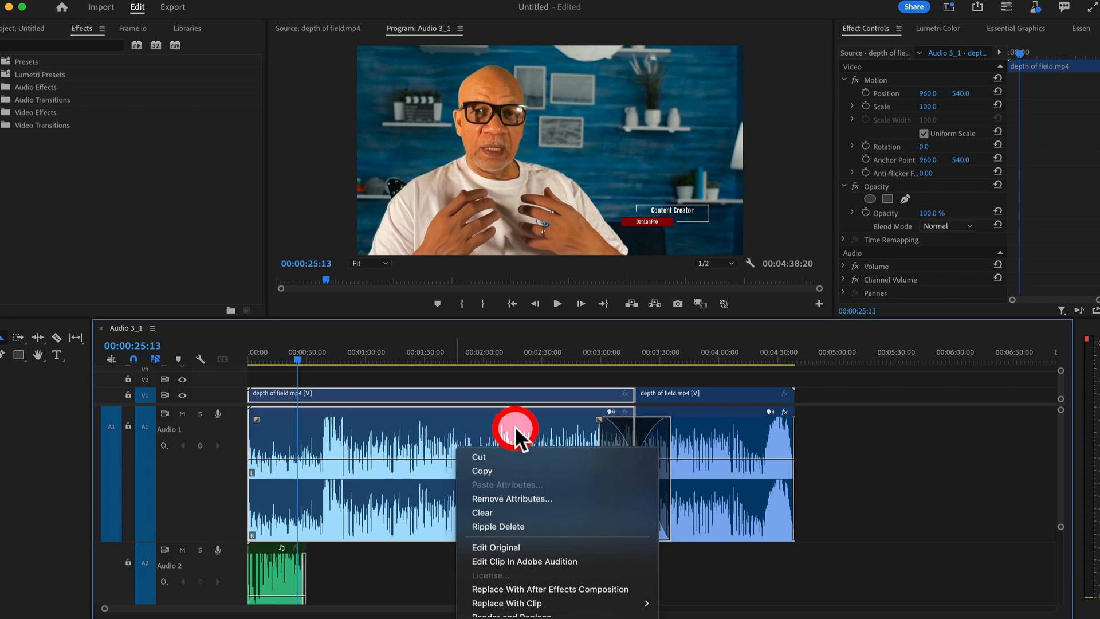
{"action": "right_click", "coordinate": [513, 428]}
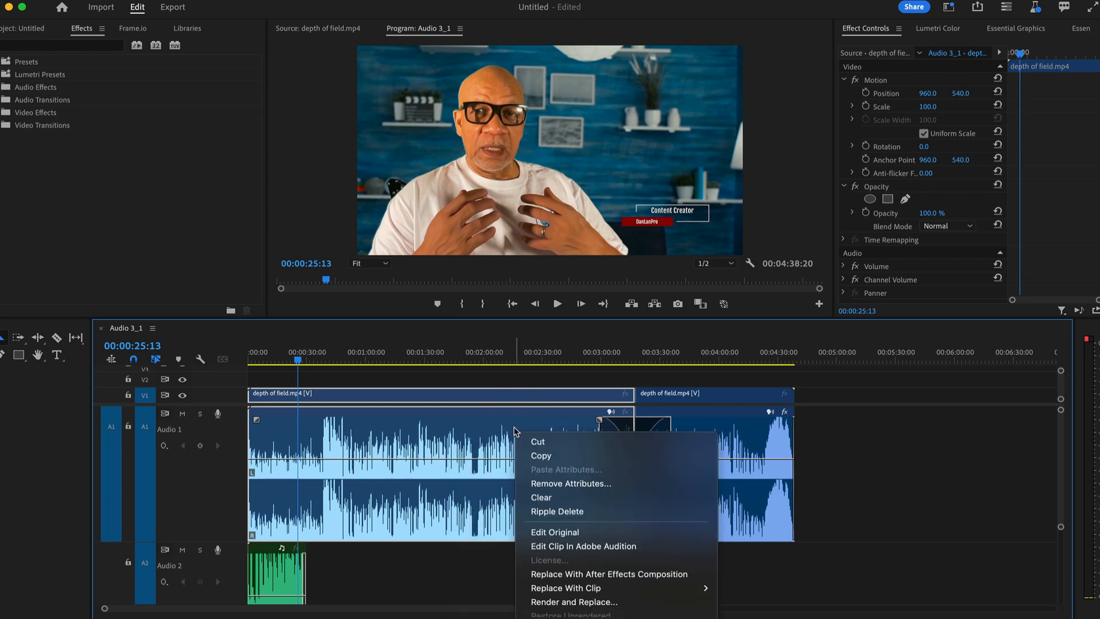
{"action": "scroll", "coordinate": [610, 561], "scroll_direction": "down", "scroll_amount": 10}
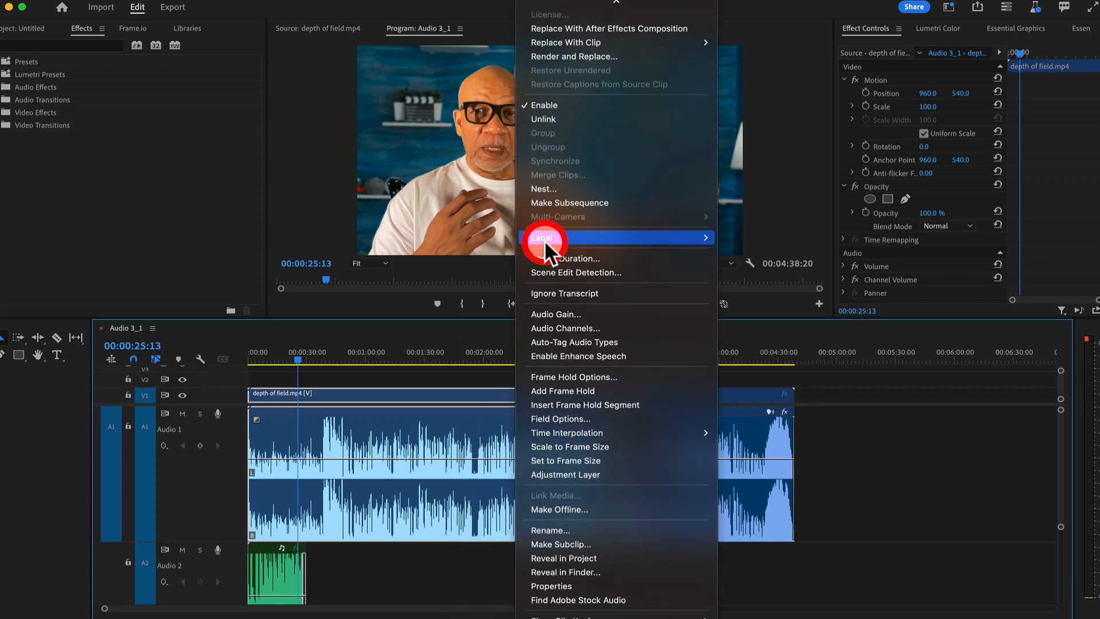
{"action": "mouse_move", "coordinate": [574, 236]}
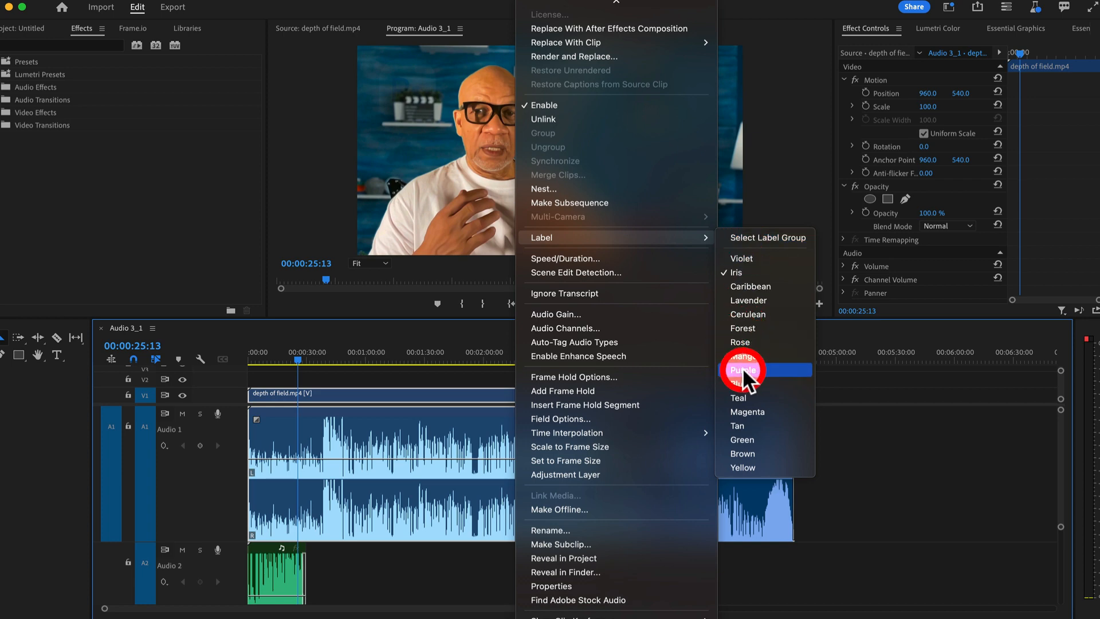
{"action": "left_click", "coordinate": [740, 340]}
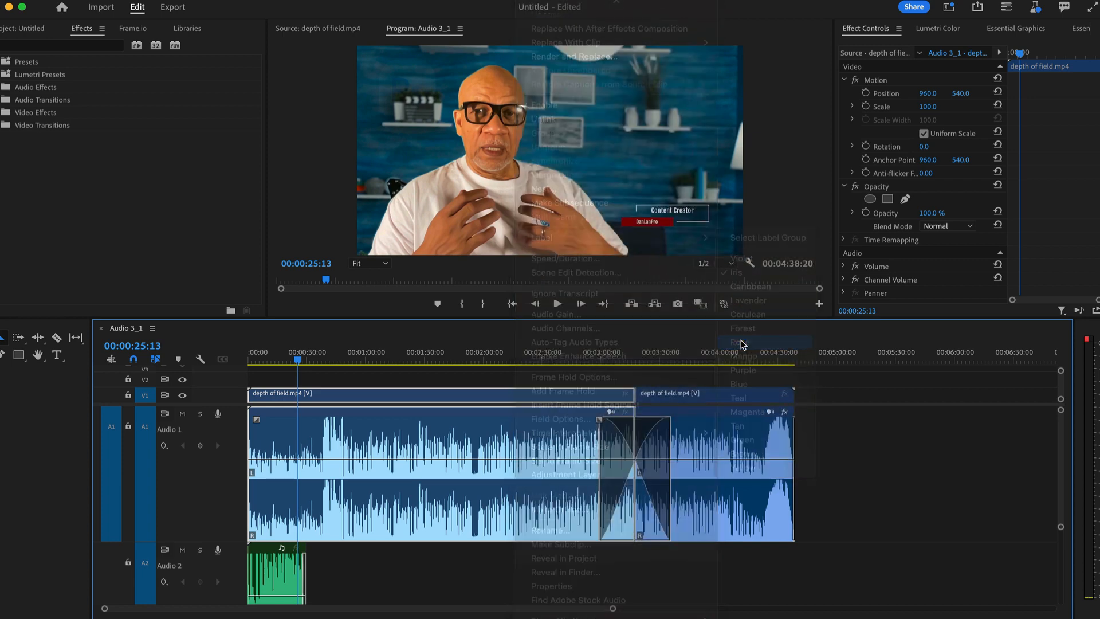
{"action": "left_click", "coordinate": [409, 543]}
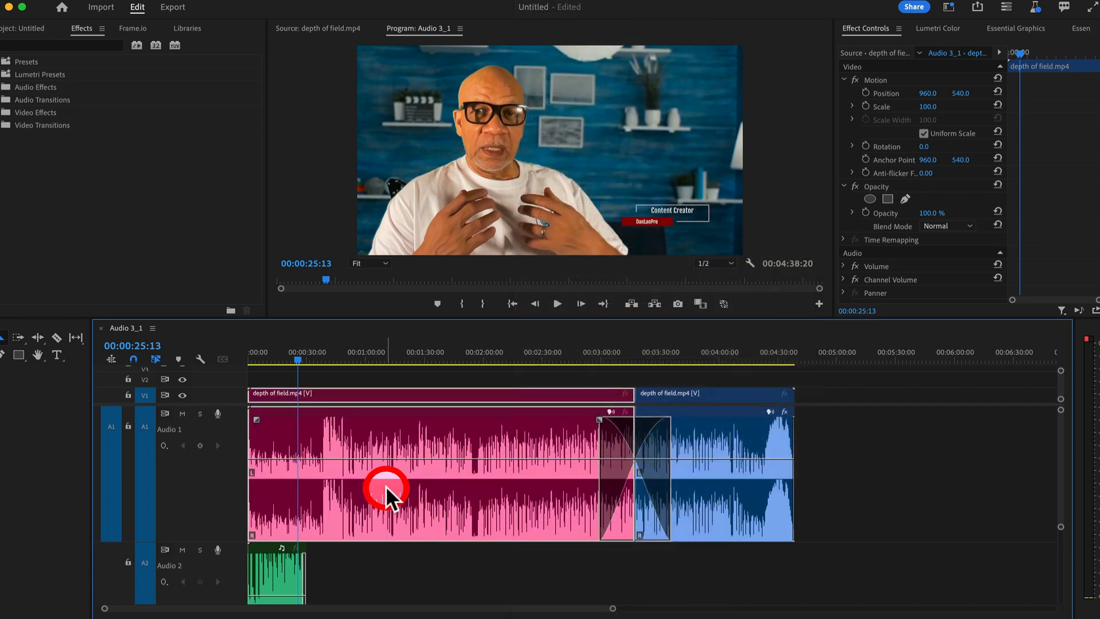
{"action": "left_click", "coordinate": [657, 465]}
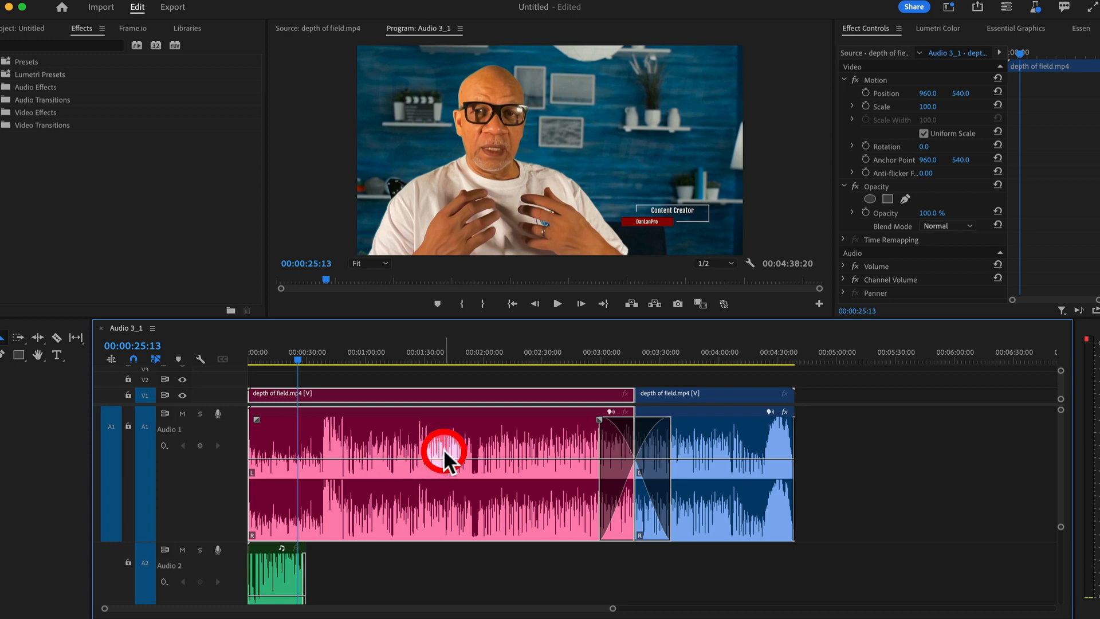
{"action": "left_click", "coordinate": [148, 1]}
{"action": "left_click", "coordinate": [153, 2]}
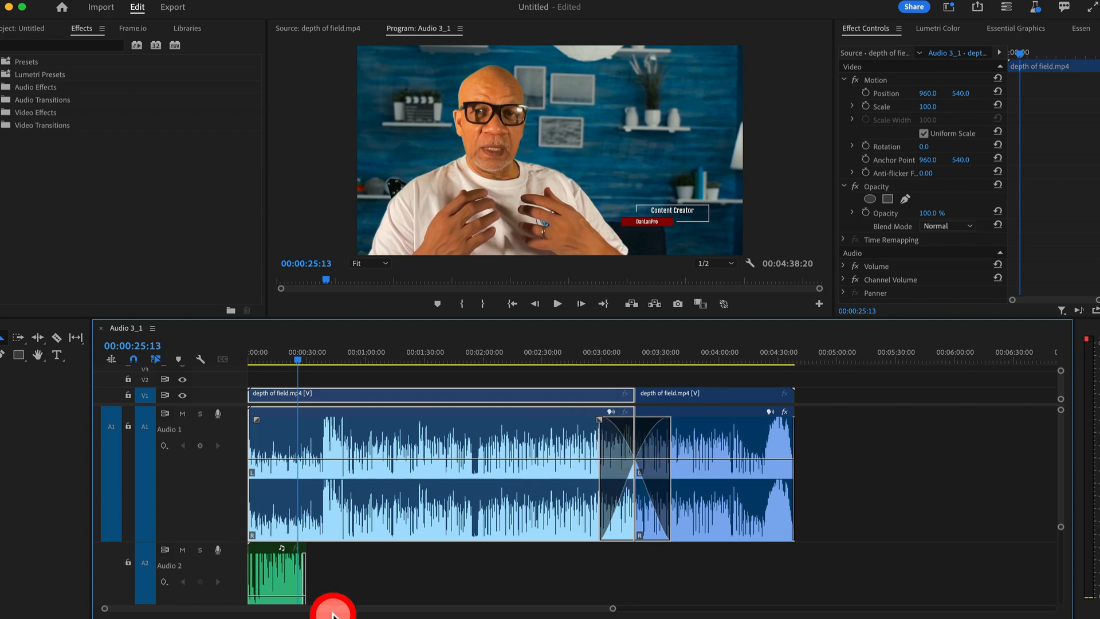
Deselect all clips and zoom the timeline to roughly 0:00–0:50 using the zoom bar
{"action": "left_click_drag", "start_coordinate": [613, 608], "coordinate": [787, 586]}
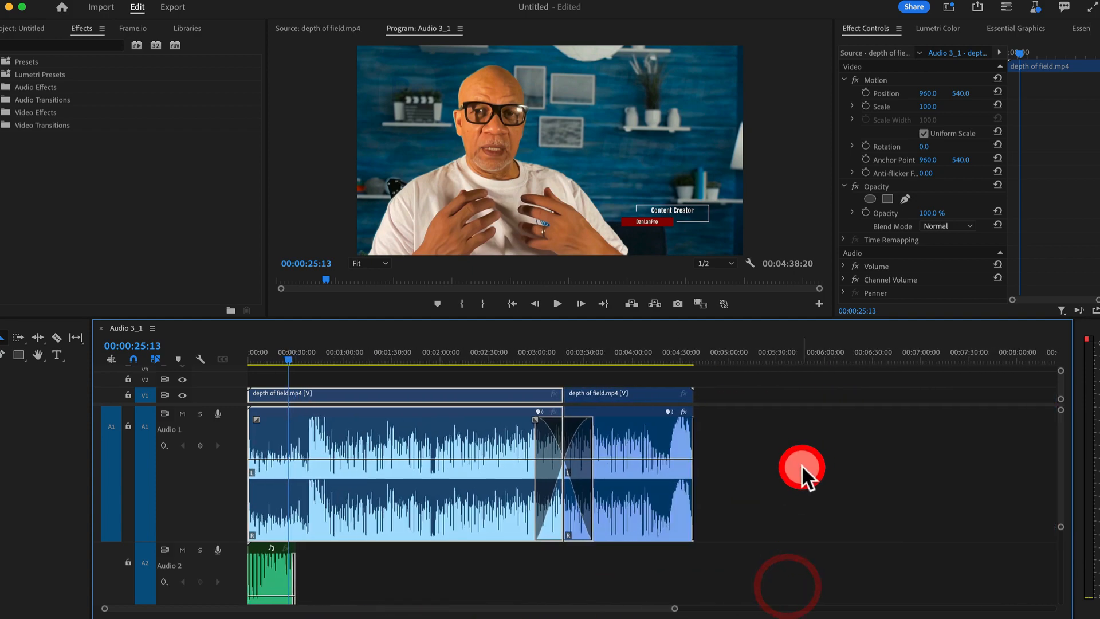
{"action": "left_click", "coordinate": [805, 471]}
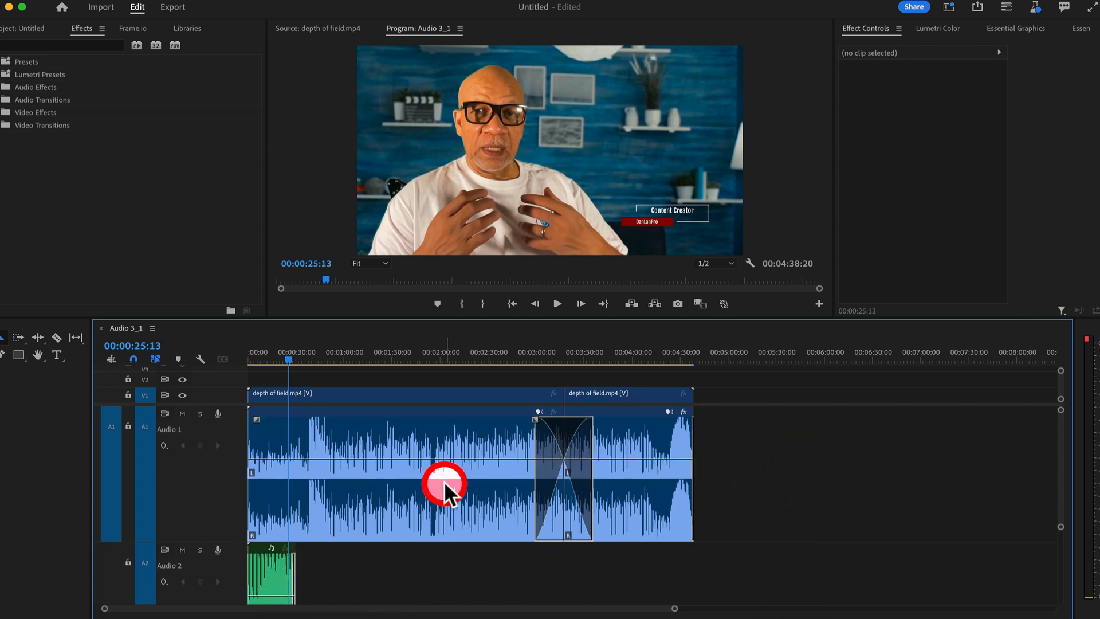
{"action": "scroll", "coordinate": [438, 487], "scroll_direction": "down", "scroll_amount": 3}
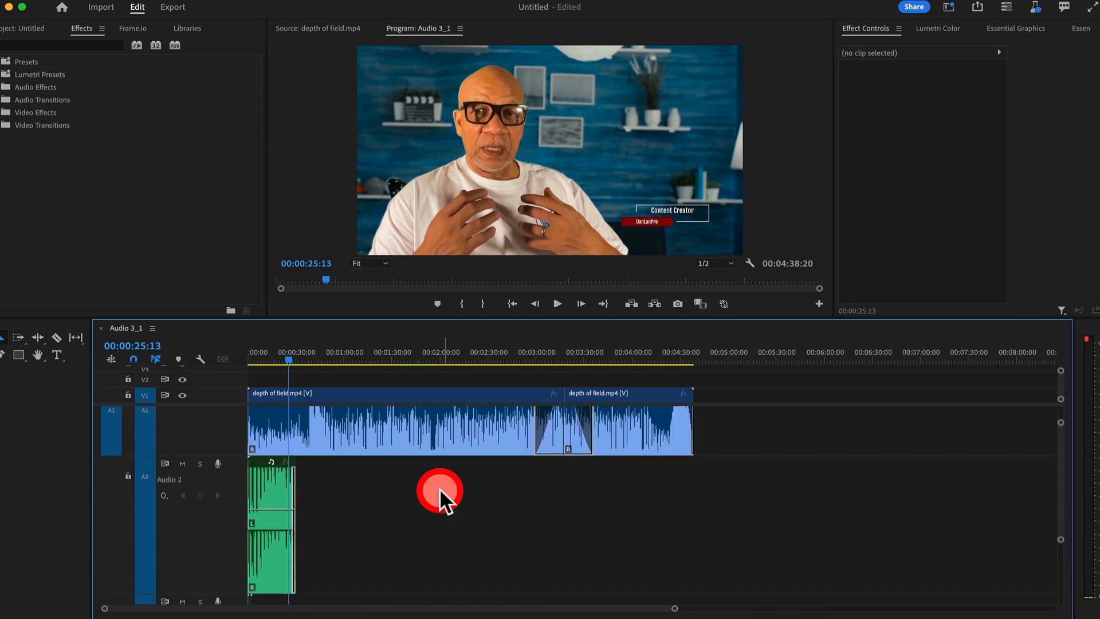
{"action": "scroll", "coordinate": [439, 488], "scroll_direction": "down", "scroll_amount": 1}
{"action": "scroll", "coordinate": [281, 485], "scroll_direction": "down", "scroll_amount": 5}
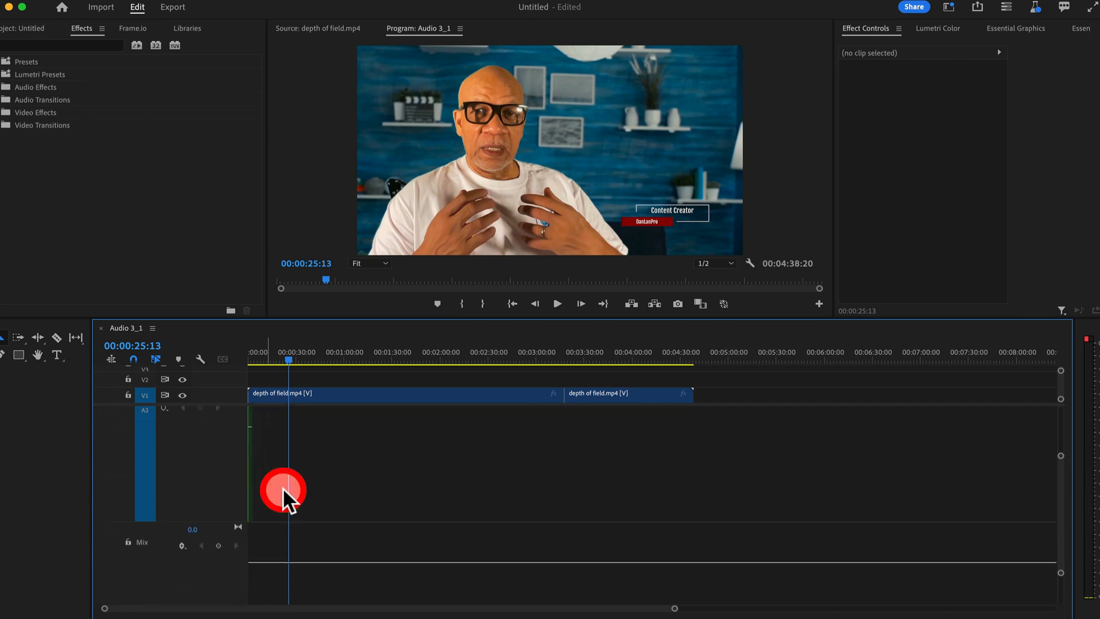
{"action": "scroll", "coordinate": [290, 573], "scroll_direction": "up", "scroll_amount": 8}
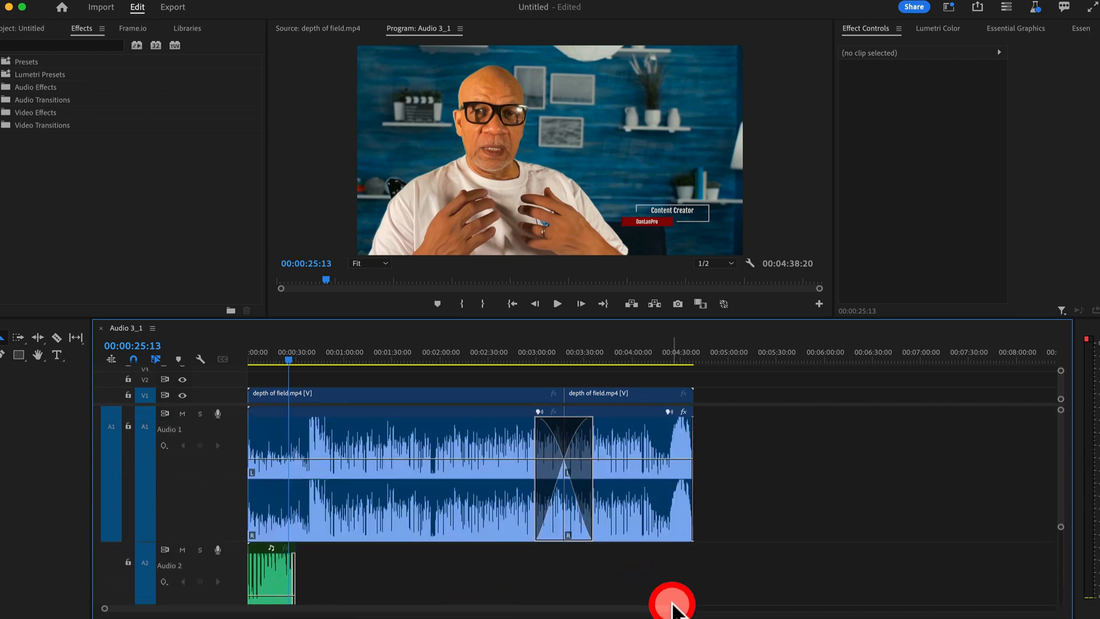
{"action": "left_click_drag", "start_coordinate": [674, 608], "coordinate": [708, 607]}
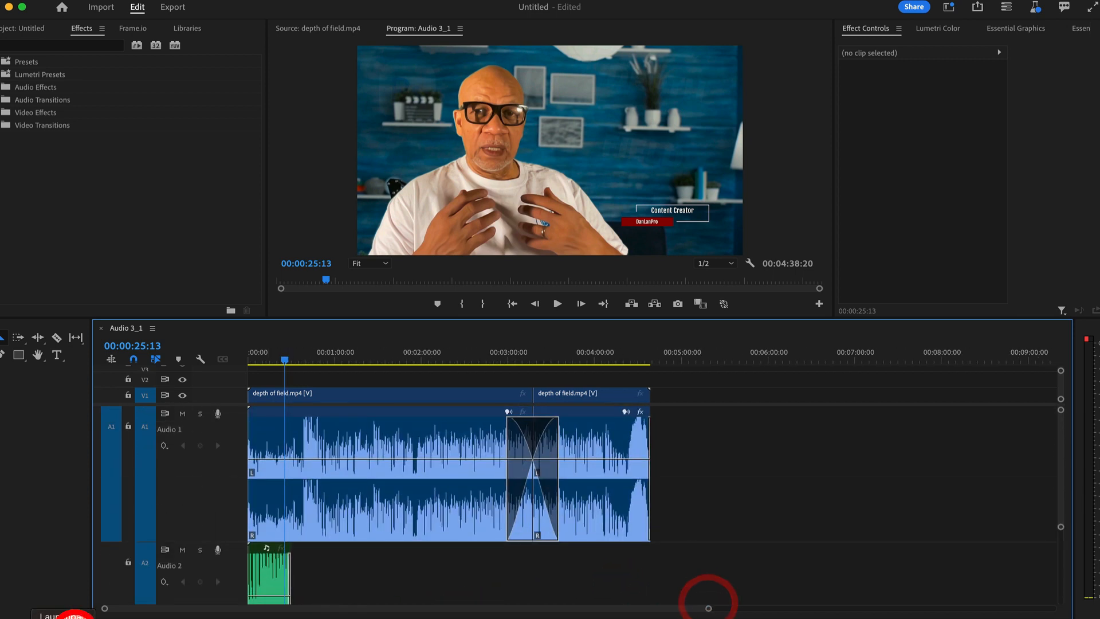
{"action": "left_click_drag", "start_coordinate": [107, 608], "coordinate": [197, 613]}
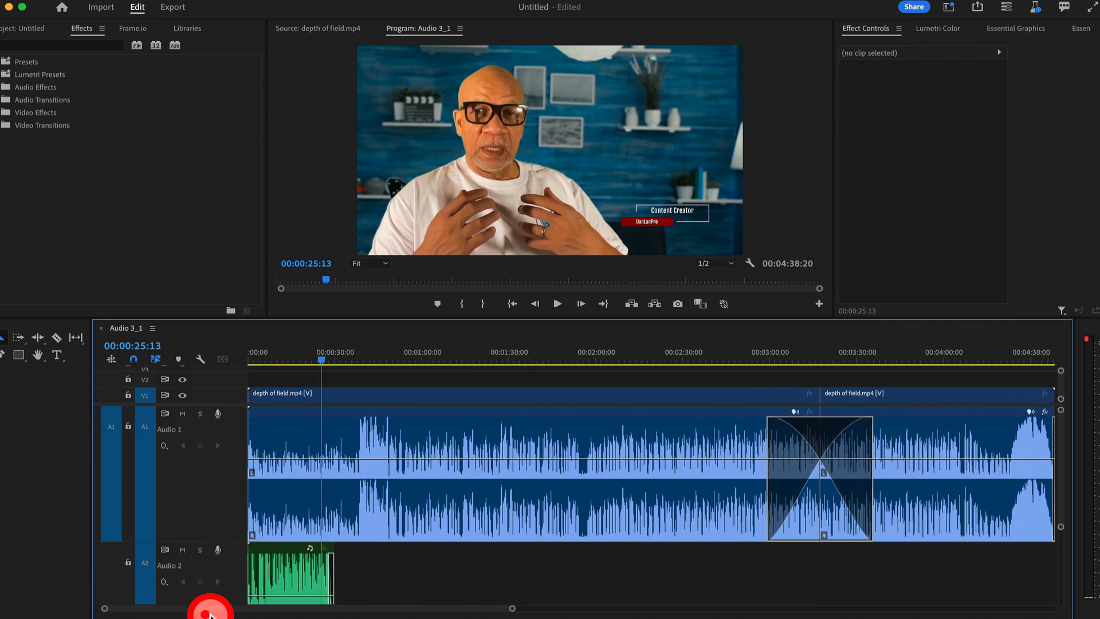
{"action": "scroll", "coordinate": [314, 523], "scroll_direction": "down", "scroll_amount": 5}
{"action": "scroll", "coordinate": [317, 529], "scroll_direction": "up", "scroll_amount": 4}
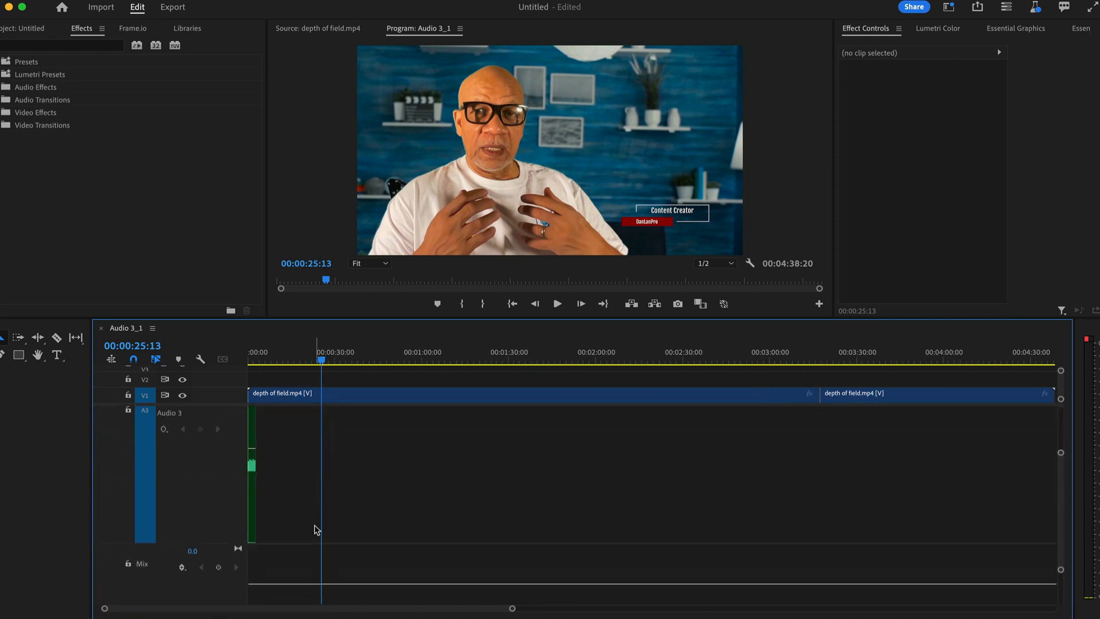
Fine-tune the zoom, then select the Audio 3_1.wav clip and the music clip to show their effect settings
{"action": "left_click", "coordinate": [298, 544]}
{"action": "left_click_drag", "start_coordinate": [201, 614], "coordinate": [225, 599]}
{"action": "left_click", "coordinate": [266, 528]}
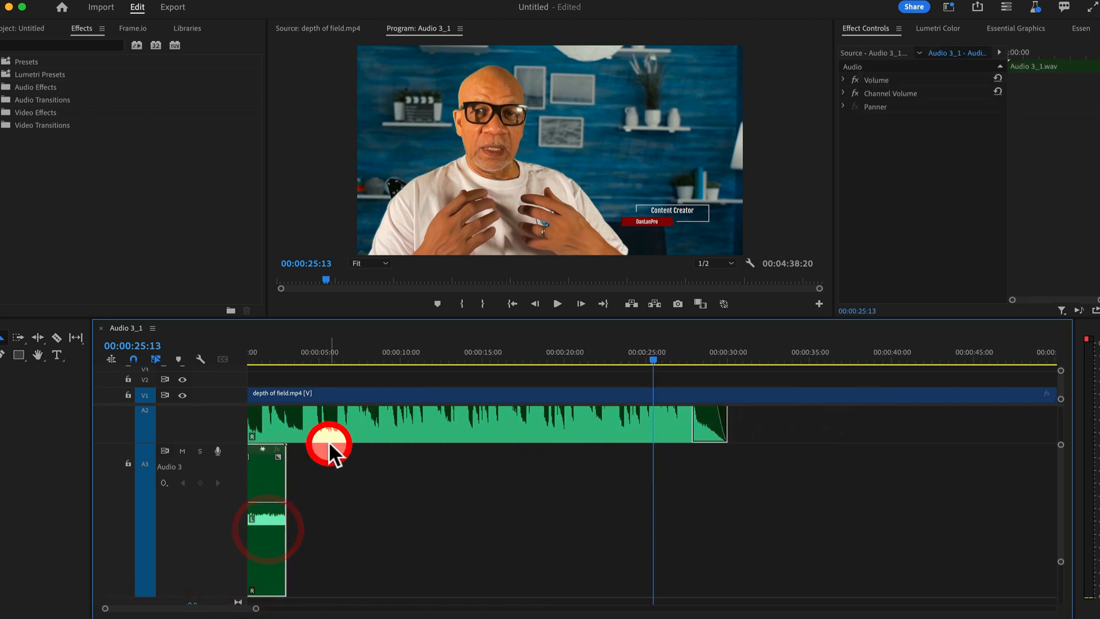
{"action": "left_click", "coordinate": [372, 423]}
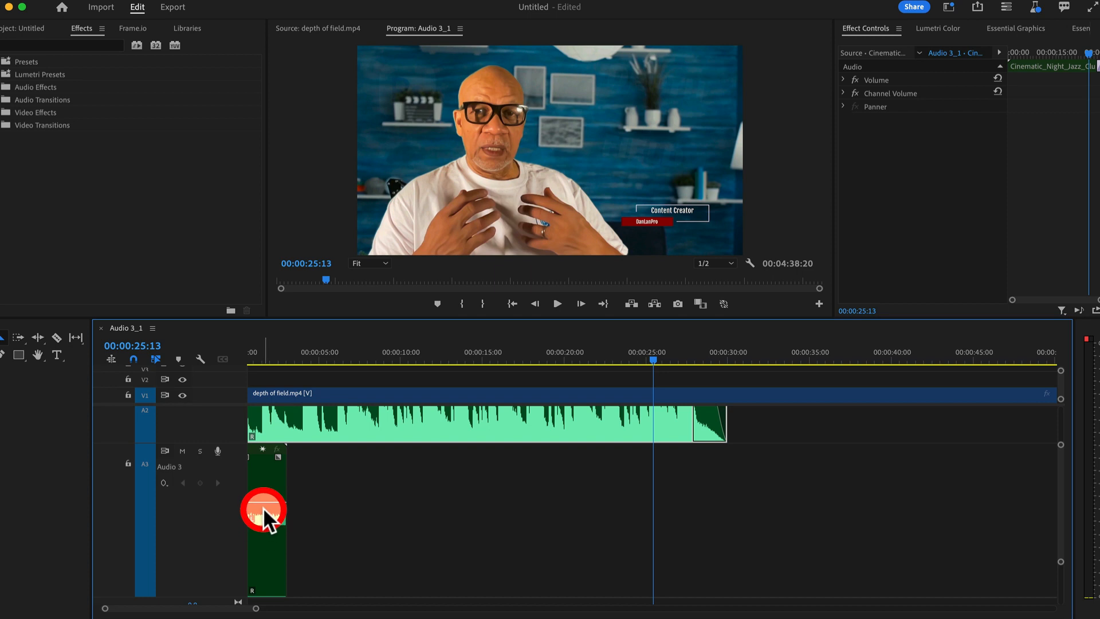